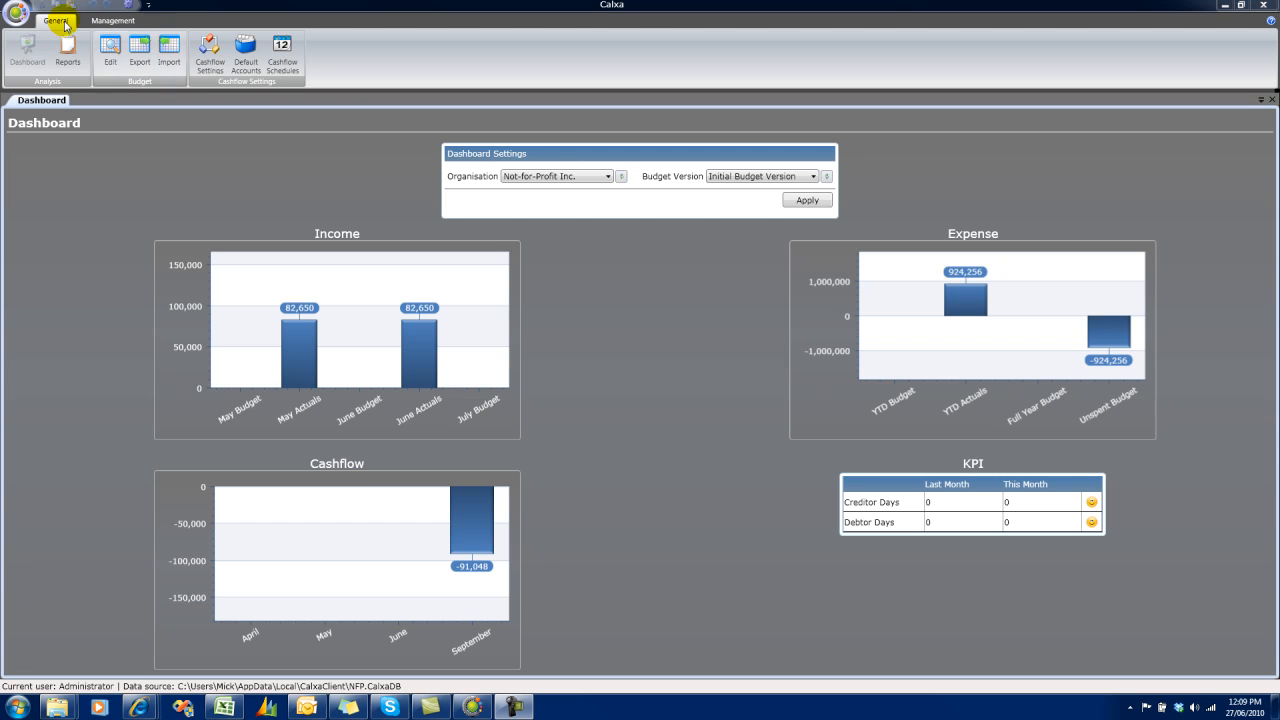
- Open the budget import with Not-for-Profit Inc. as the organisation and Initial Budget Version as the target version
left_click(171, 57)
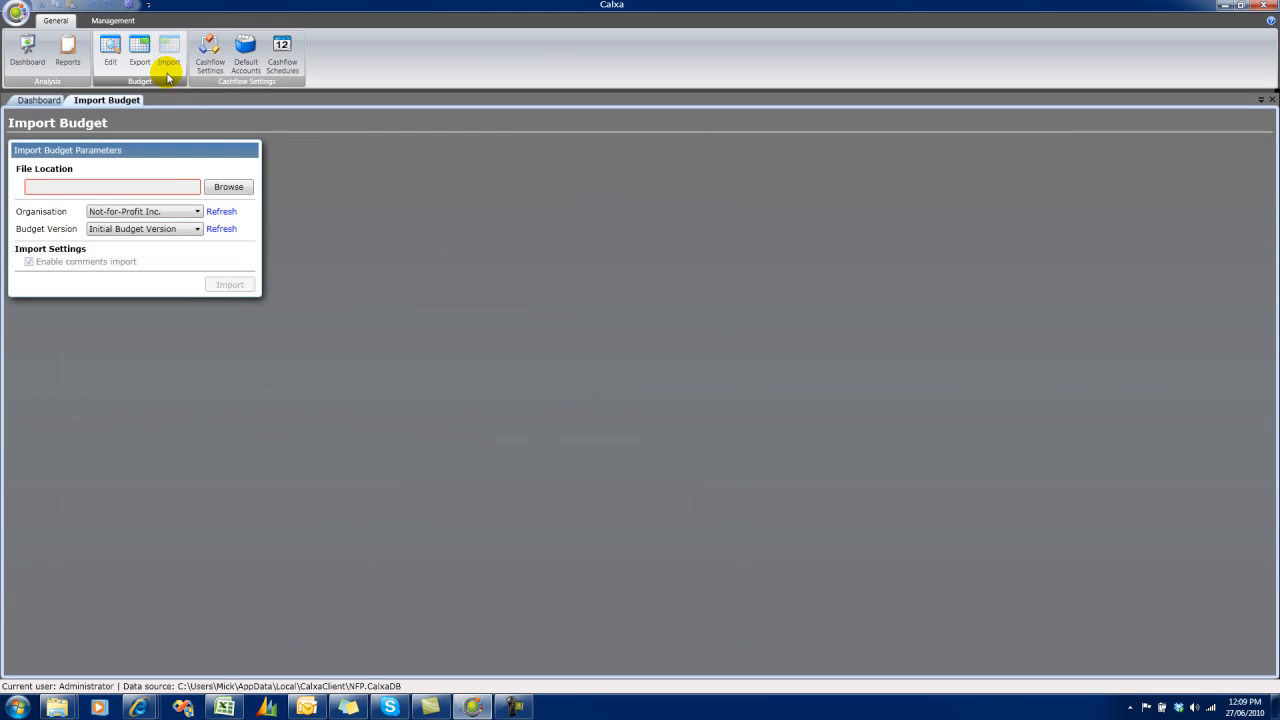
left_click(198, 212)
left_click(259, 278)
left_click(257, 300)
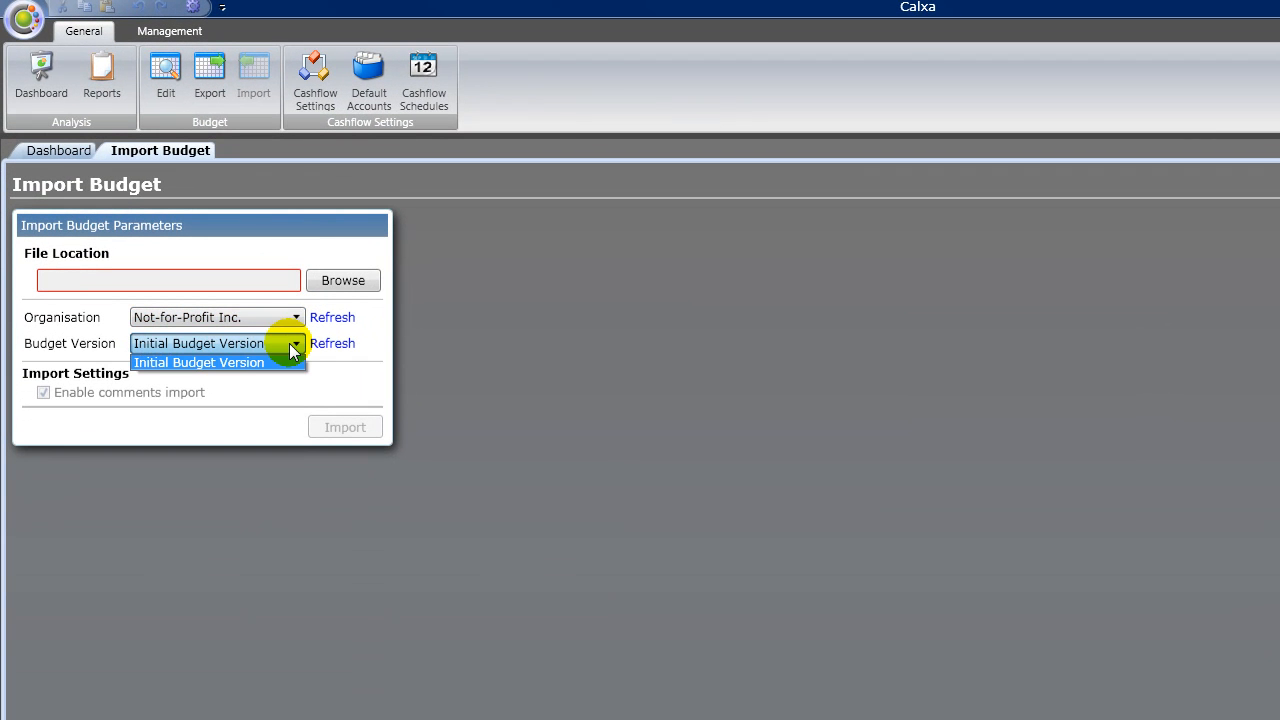
left_click(290, 343)
- Choose the Money Manager file Not-for-Profit Inc_.MM1 from the NFP folder and import its budget
left_click(332, 279)
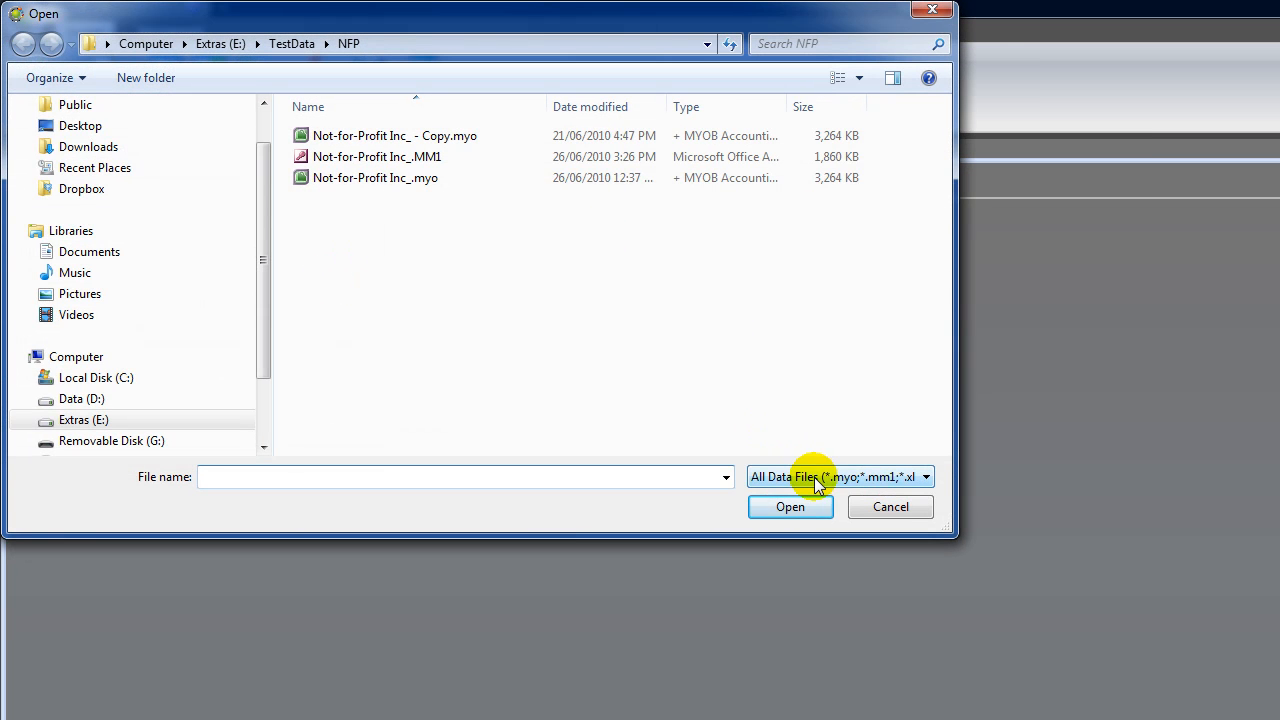
left_click(816, 480)
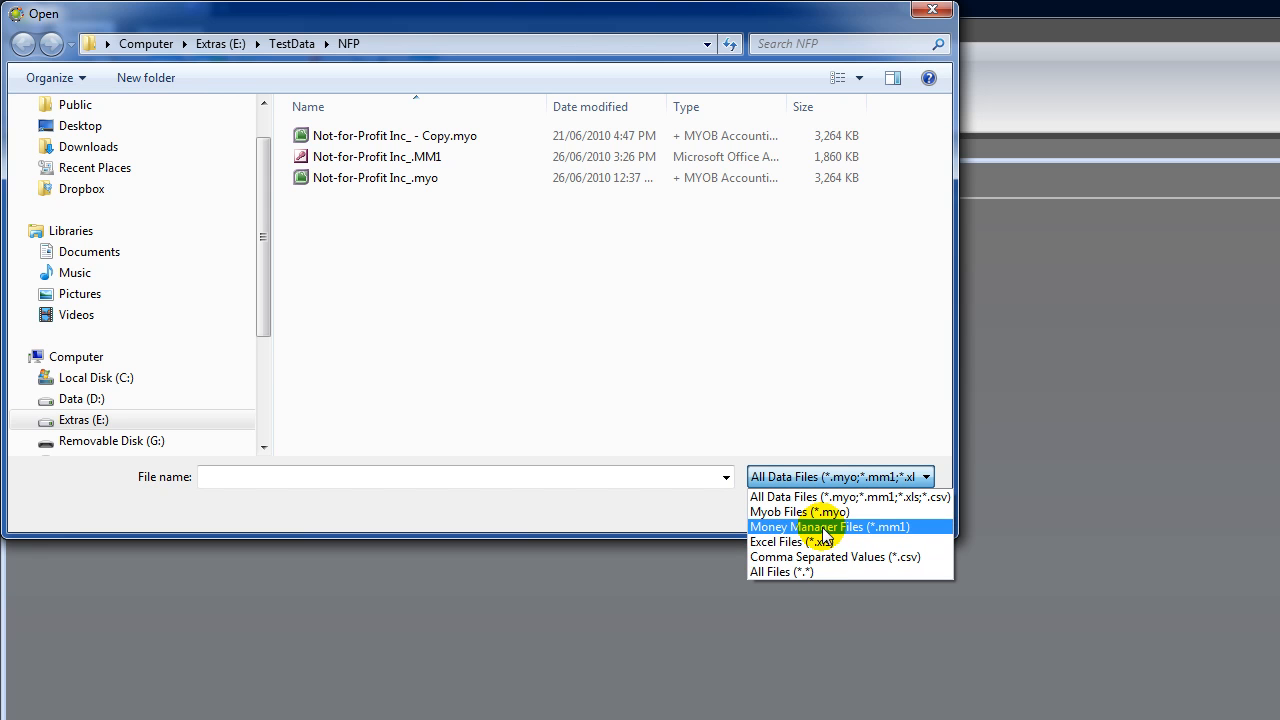
left_click(822, 527)
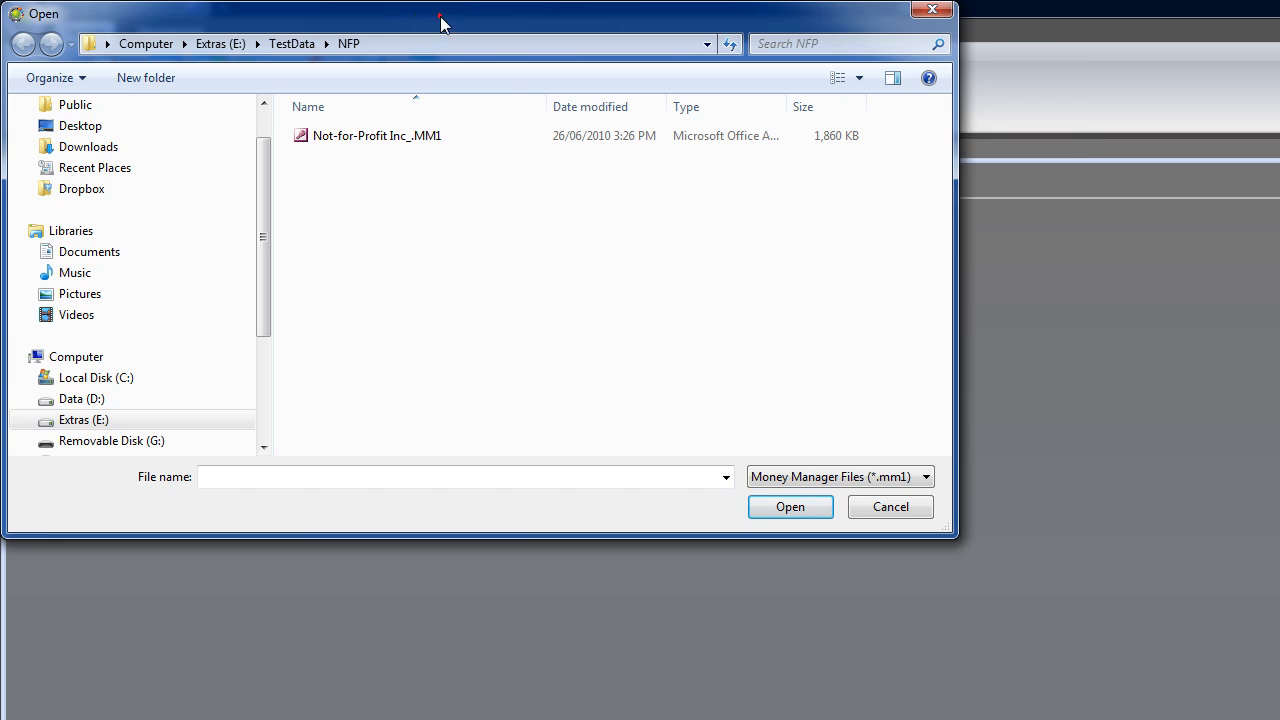
left_click_drag(441, 14, 554, 68)
left_click(471, 188)
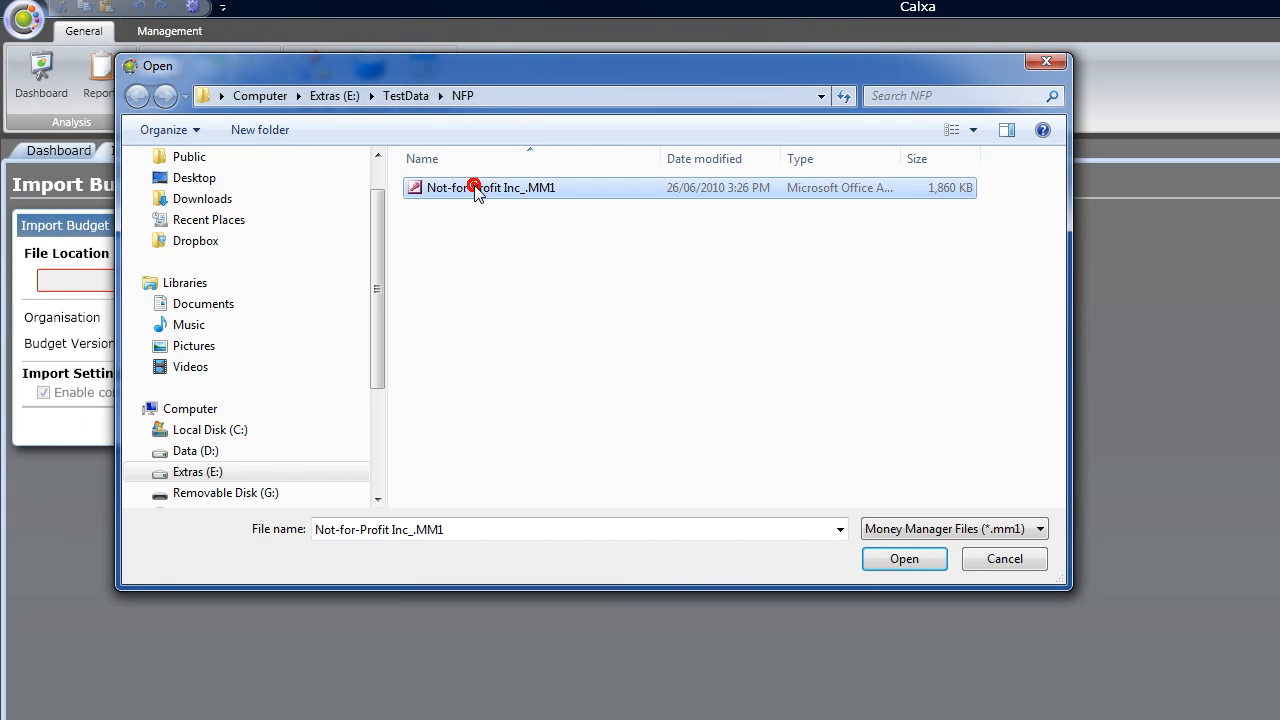
left_click(904, 559)
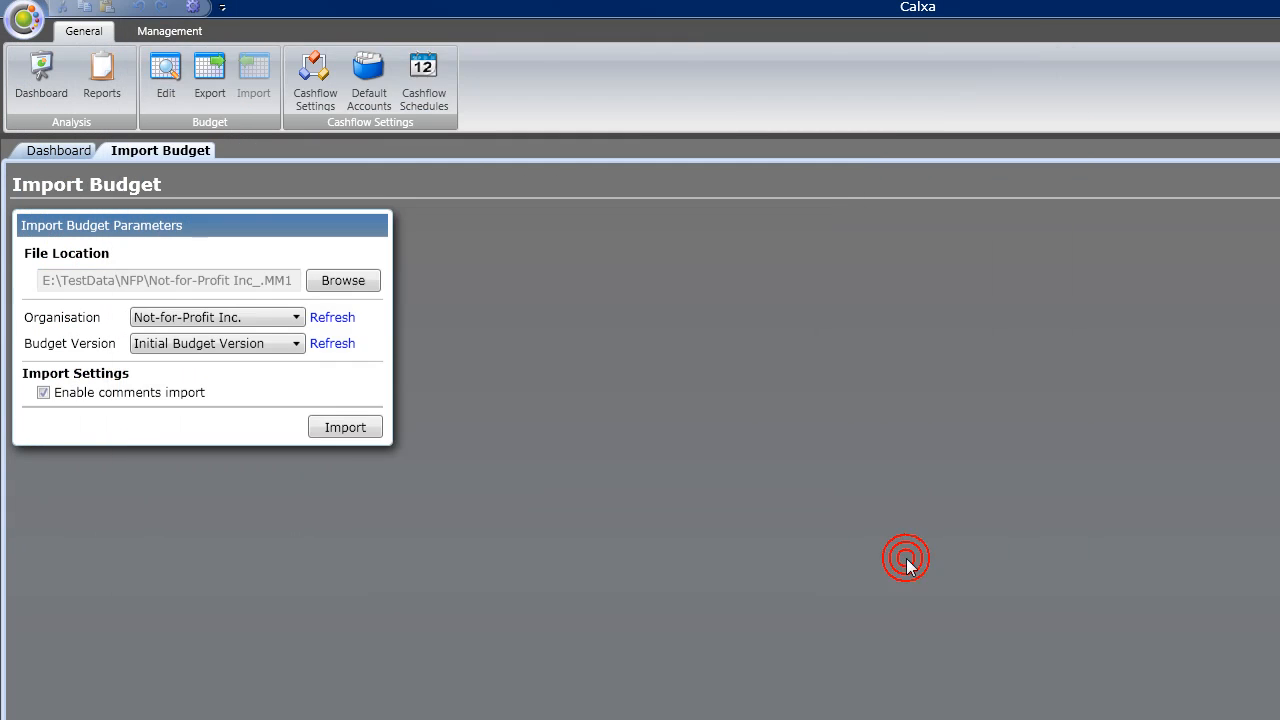
left_click(353, 430)
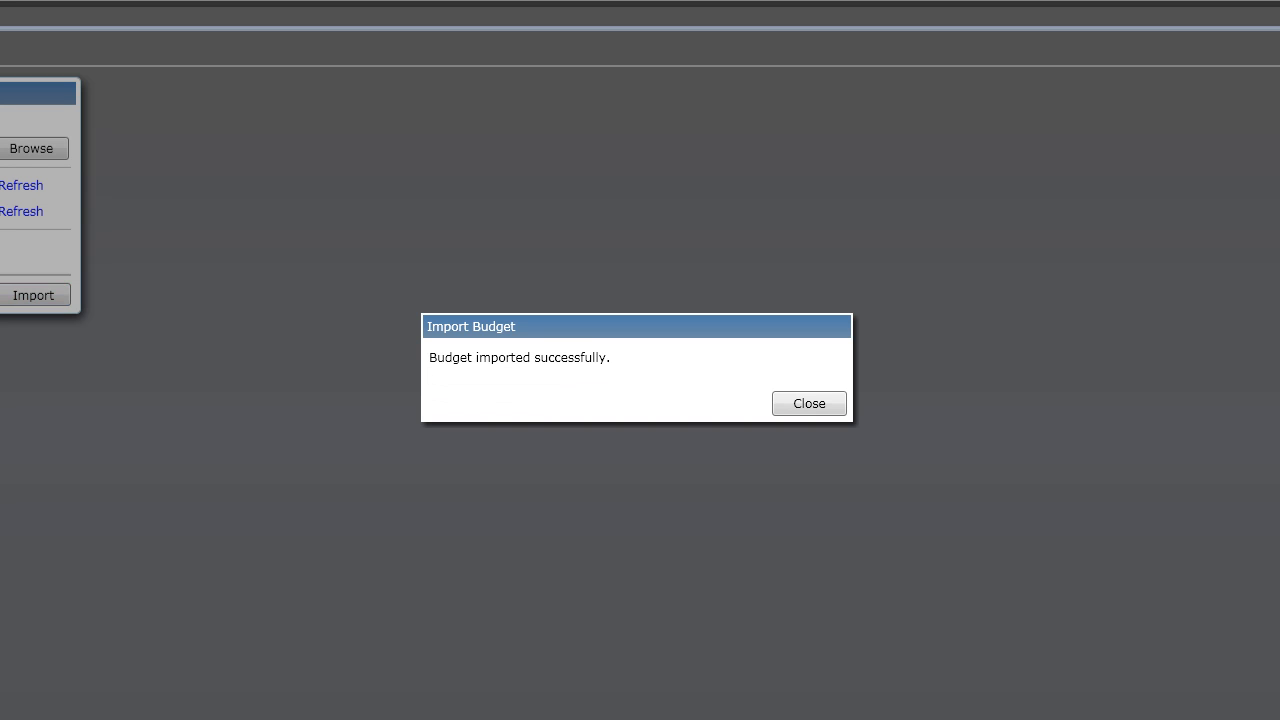
left_click(814, 404)
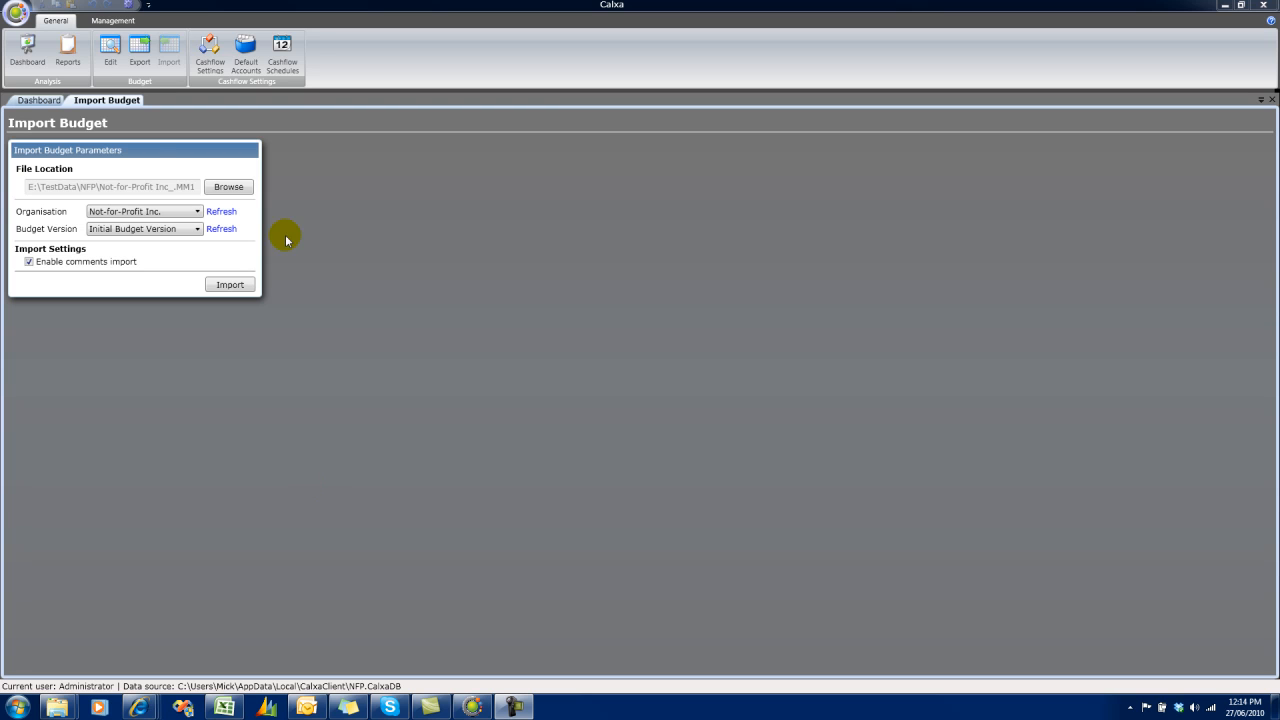
- Open the budget editing parameters and check which financial years hold data for the organisation, 200Q, 200L and 120Q business units
left_click(109, 48)
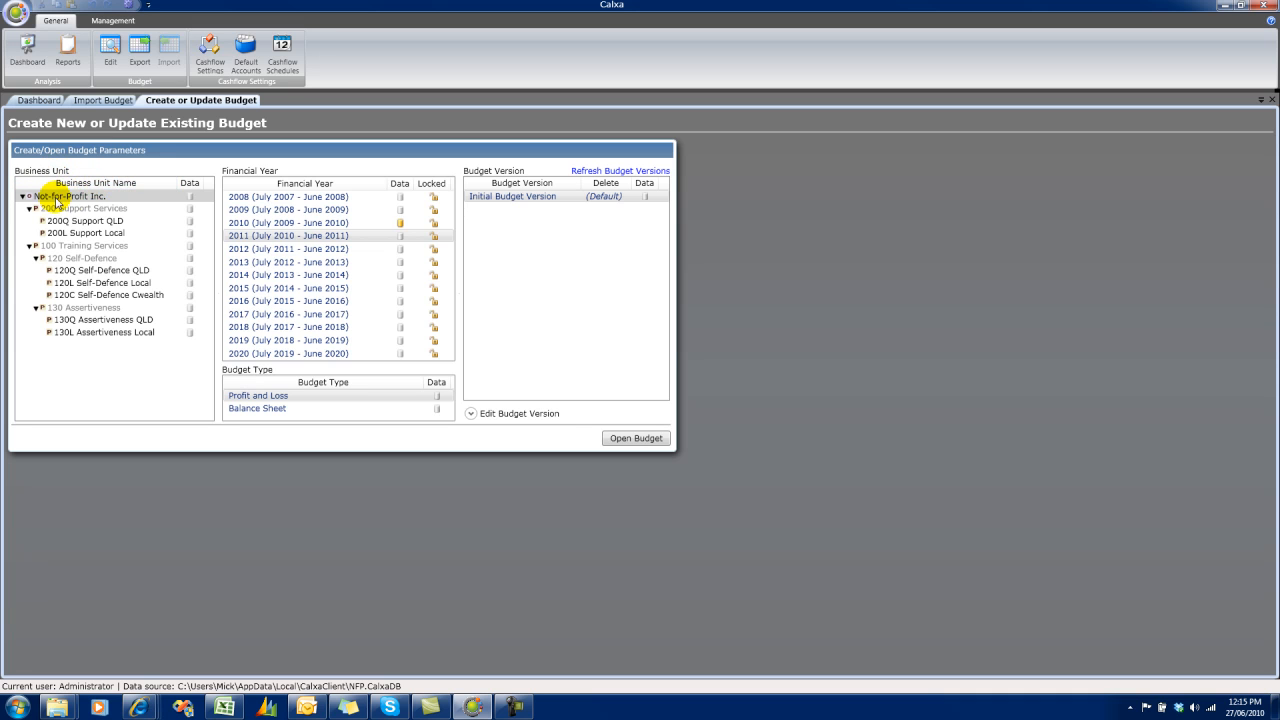
left_click(72, 196)
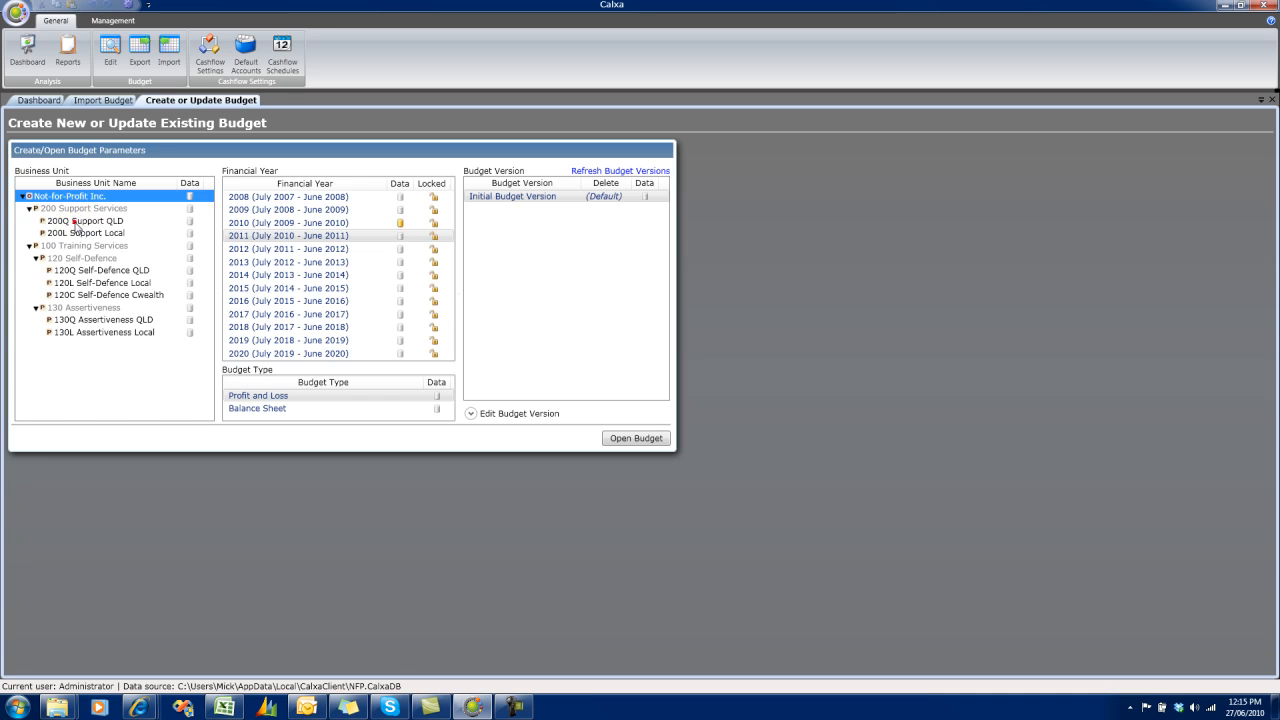
left_click(74, 221)
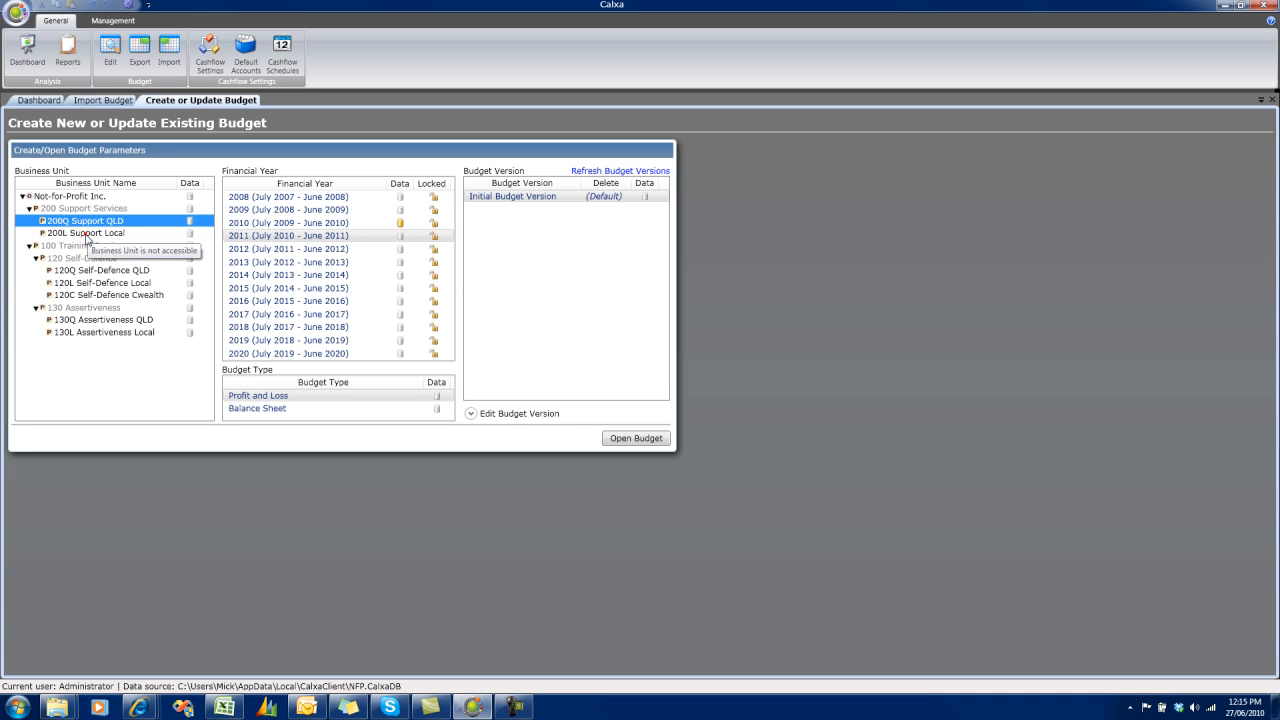
left_click(82, 234)
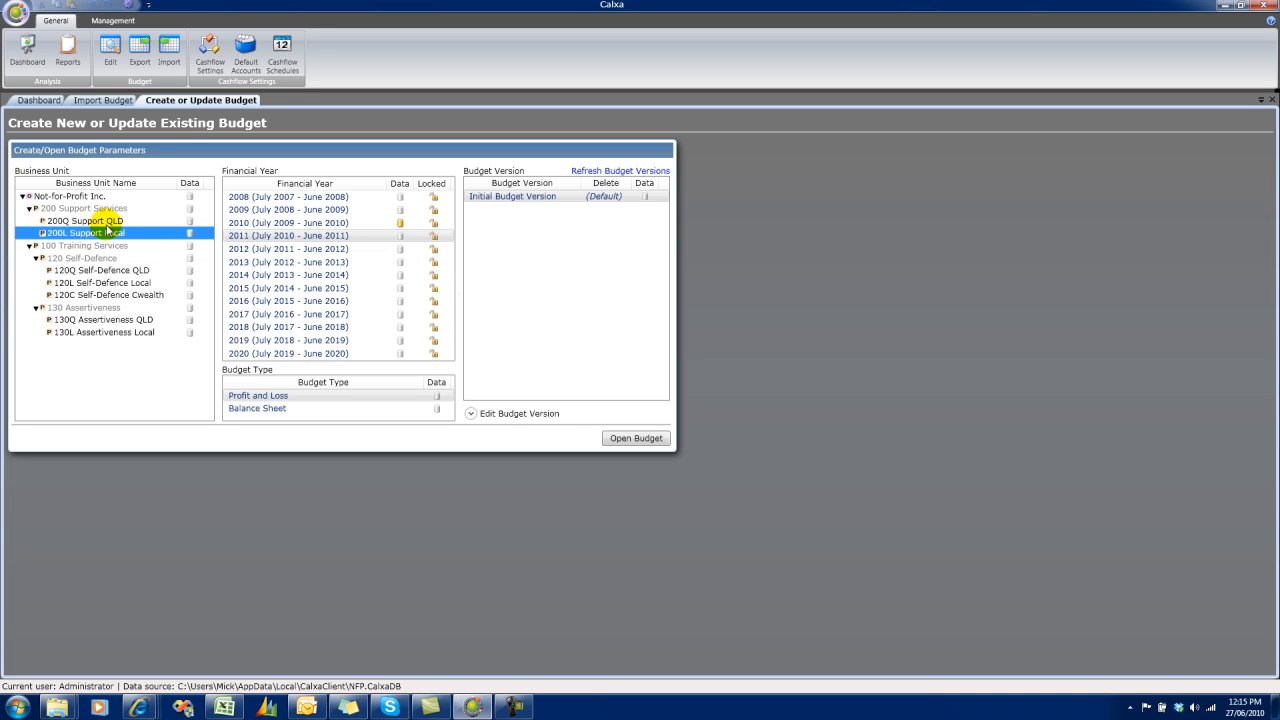
left_click(108, 221)
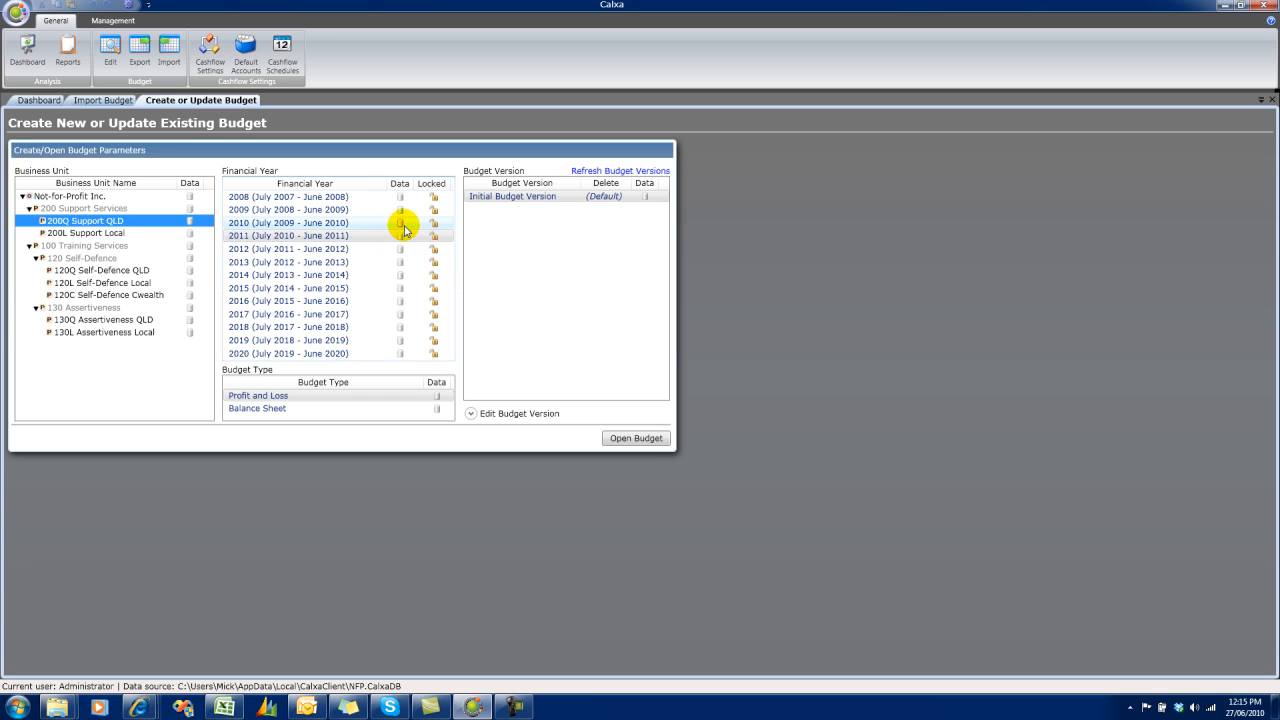
mouse_move(400, 229)
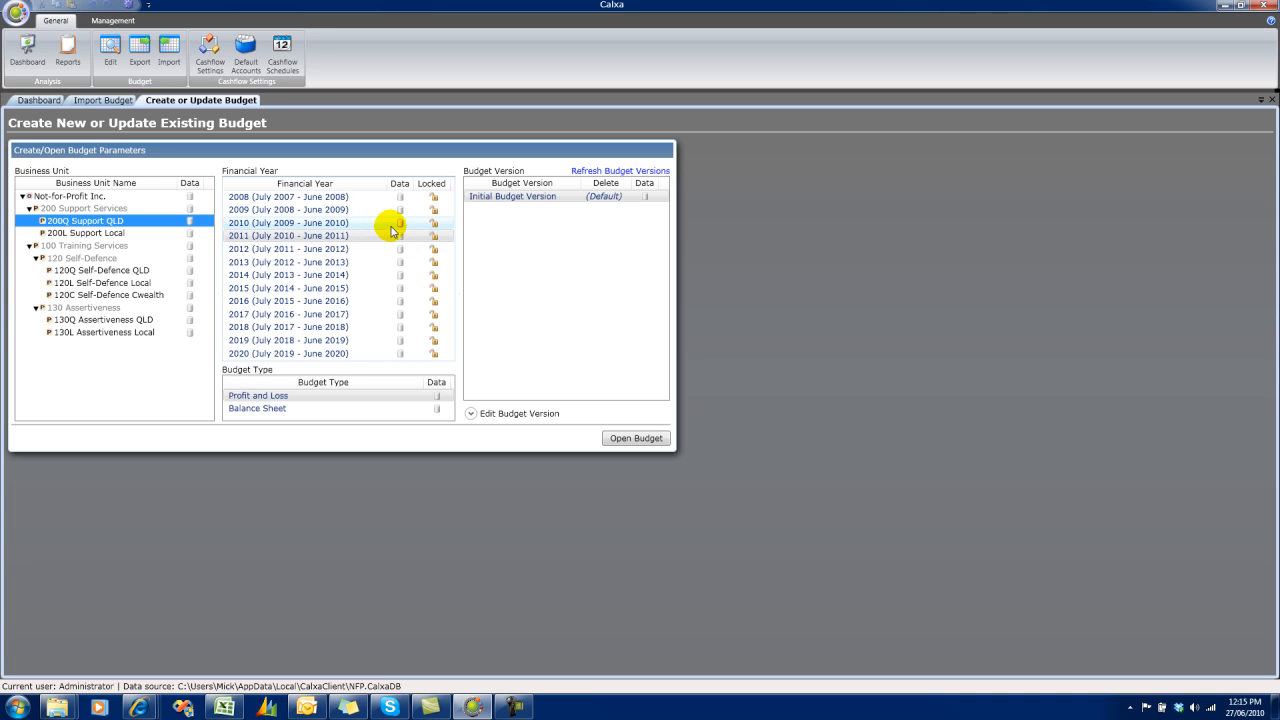
left_click(103, 235)
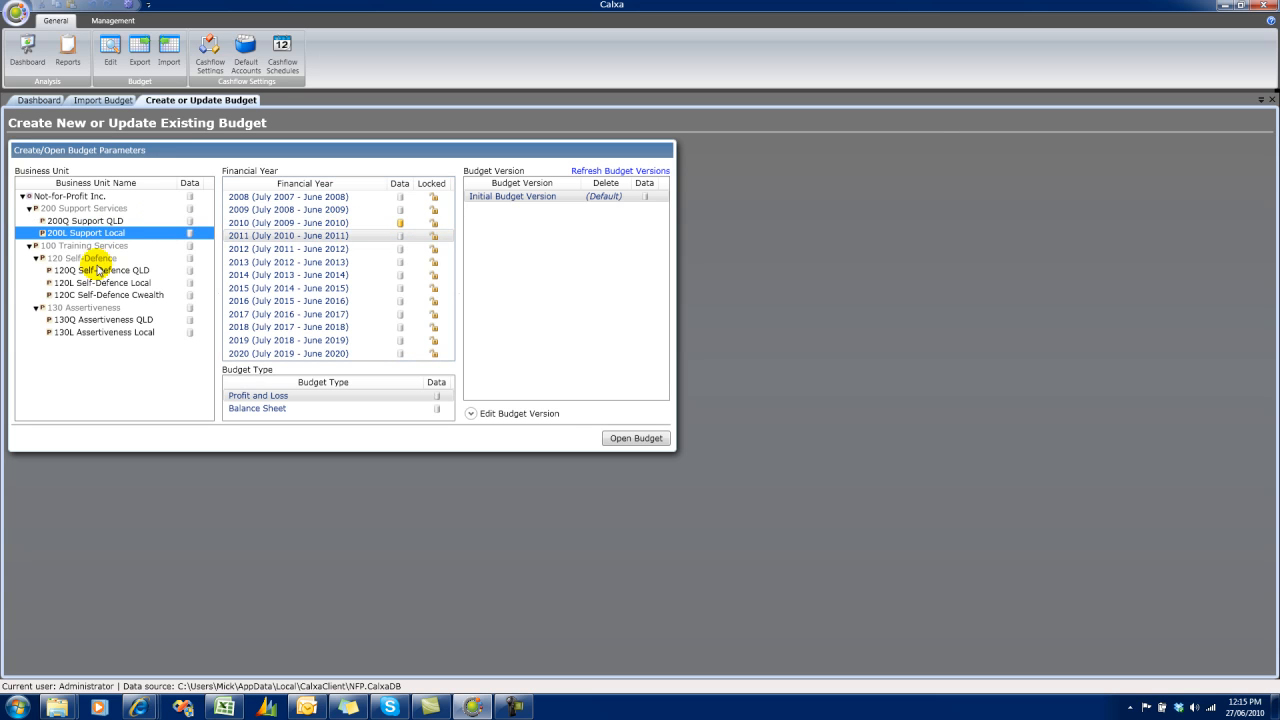
left_click(97, 271)
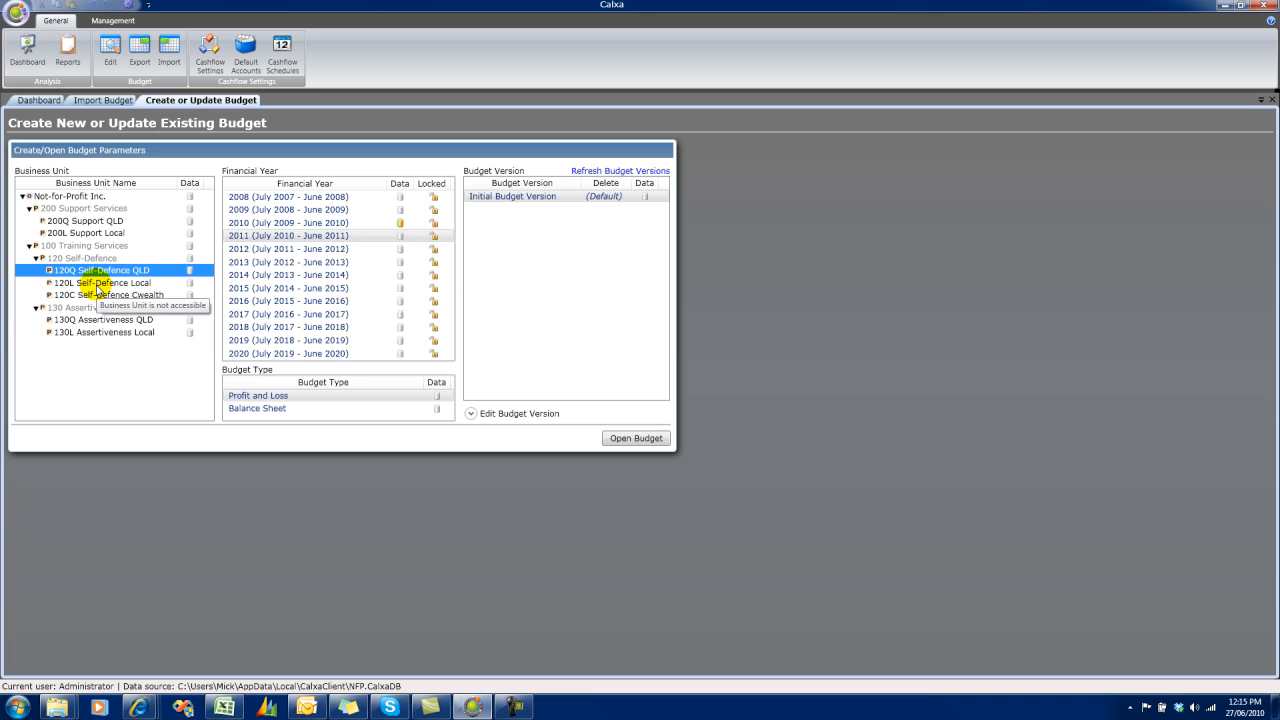
- Open the 2011 Profit and Loss budget of 120L Self-Defence Local in the Initial Budget Version
left_click(98, 284)
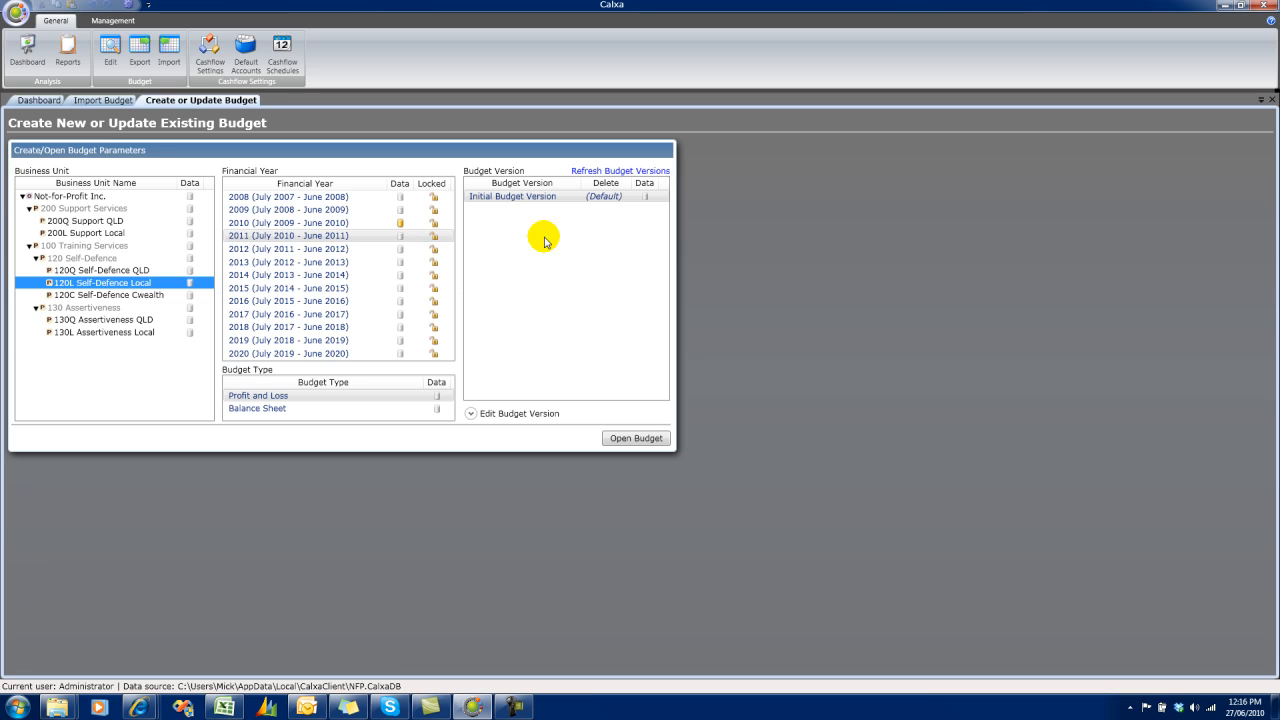
left_click(640, 443)
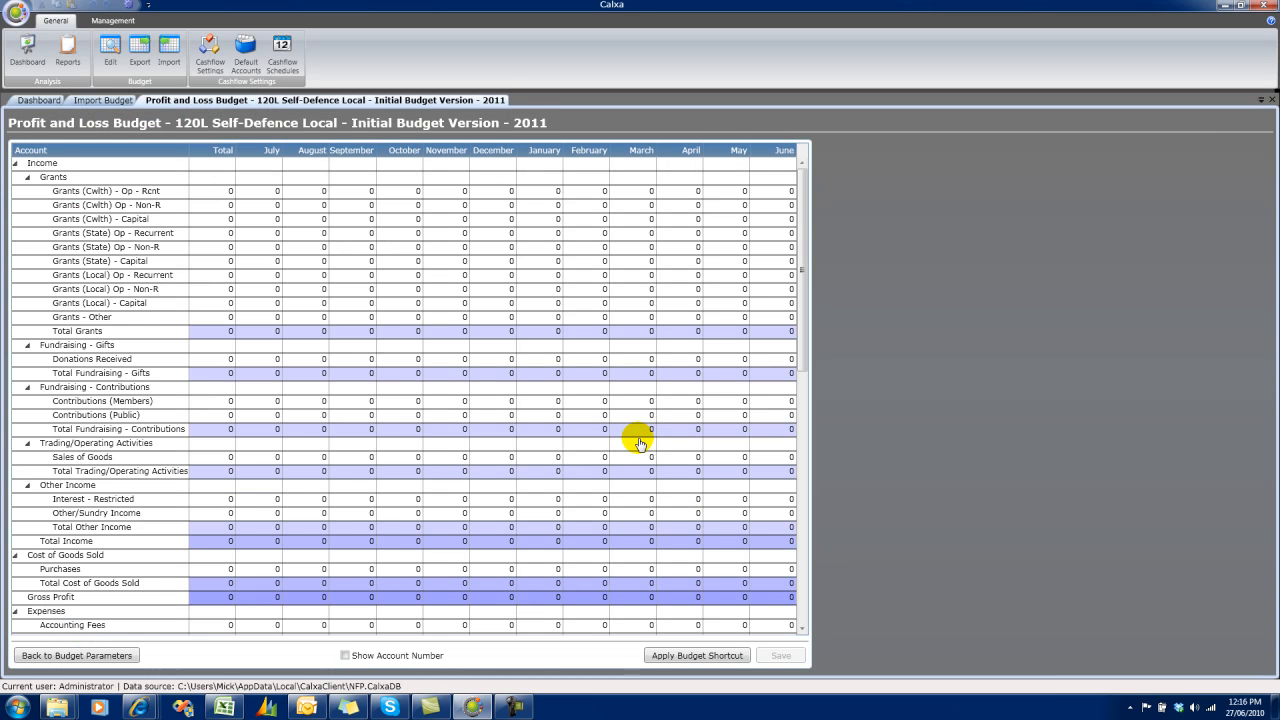
- Apply a Calculation budget shortcut for 120L Self-Defence Local, using the Initial Budget Version of financial year 2010 at 110 percent for the selected accounts
left_click(683, 660)
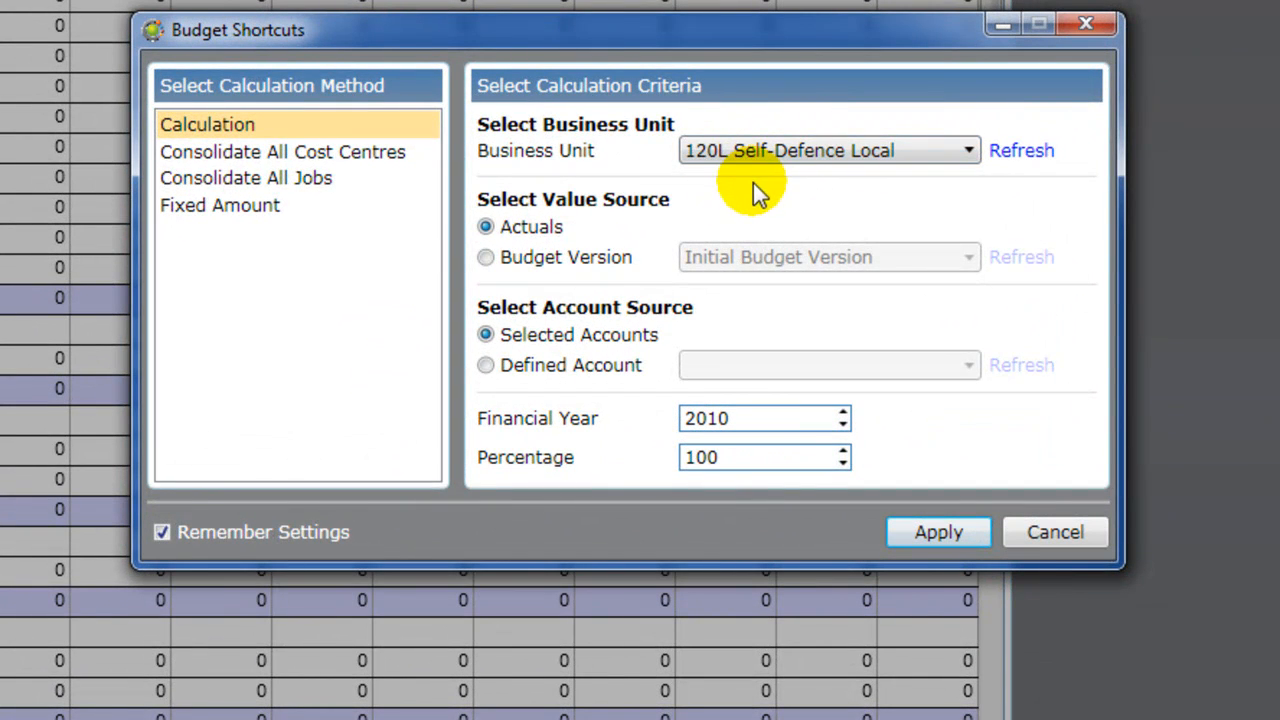
left_click(488, 262)
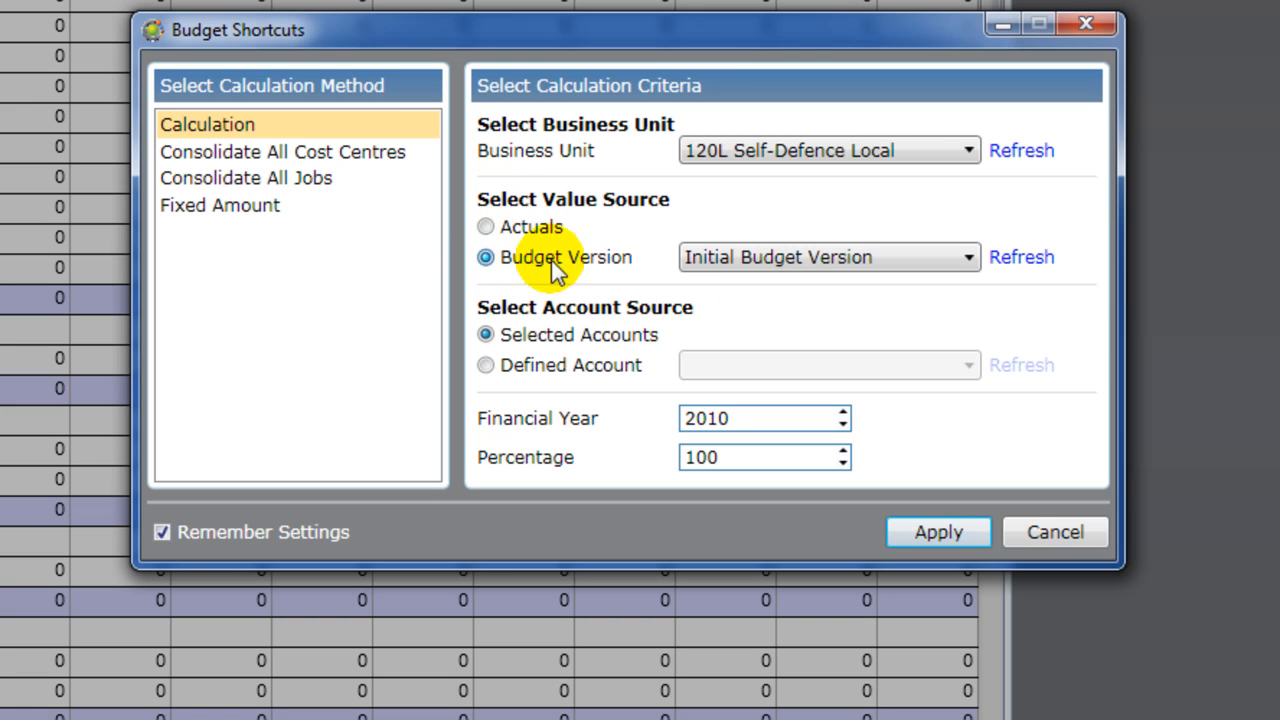
left_click(796, 266)
left_click(801, 280)
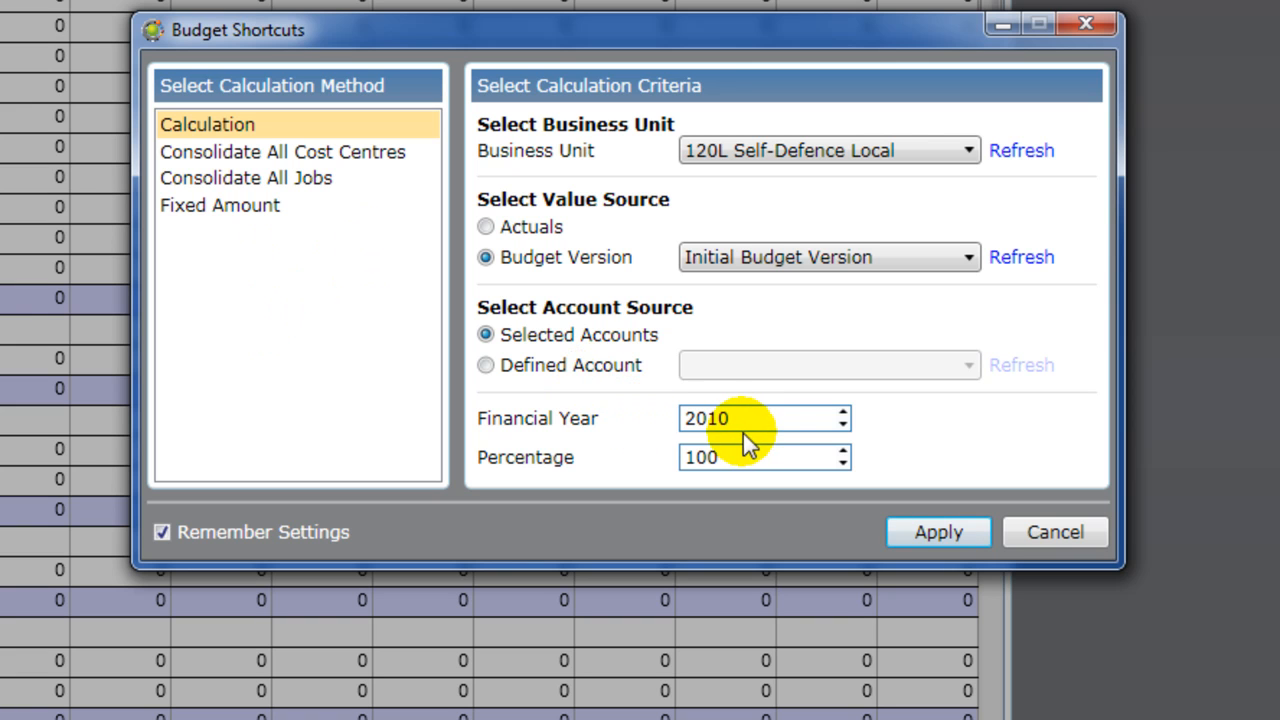
double_click(766, 458)
type("10")
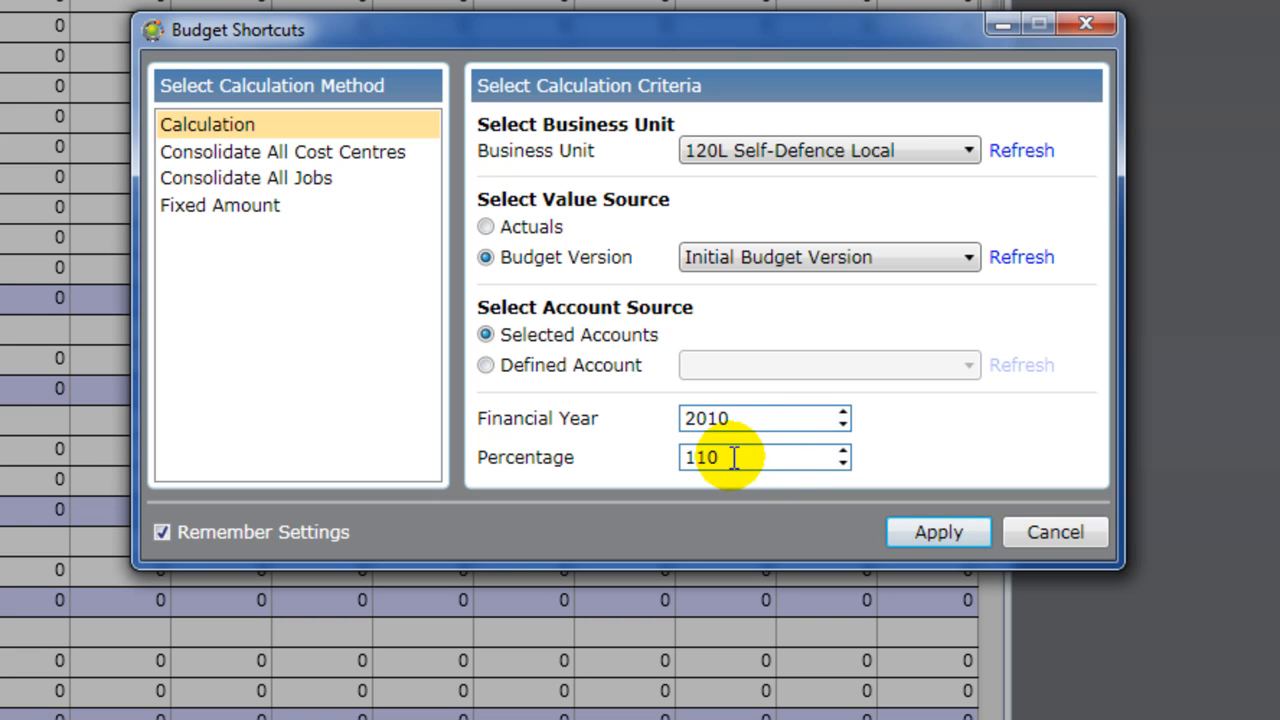
left_click(936, 532)
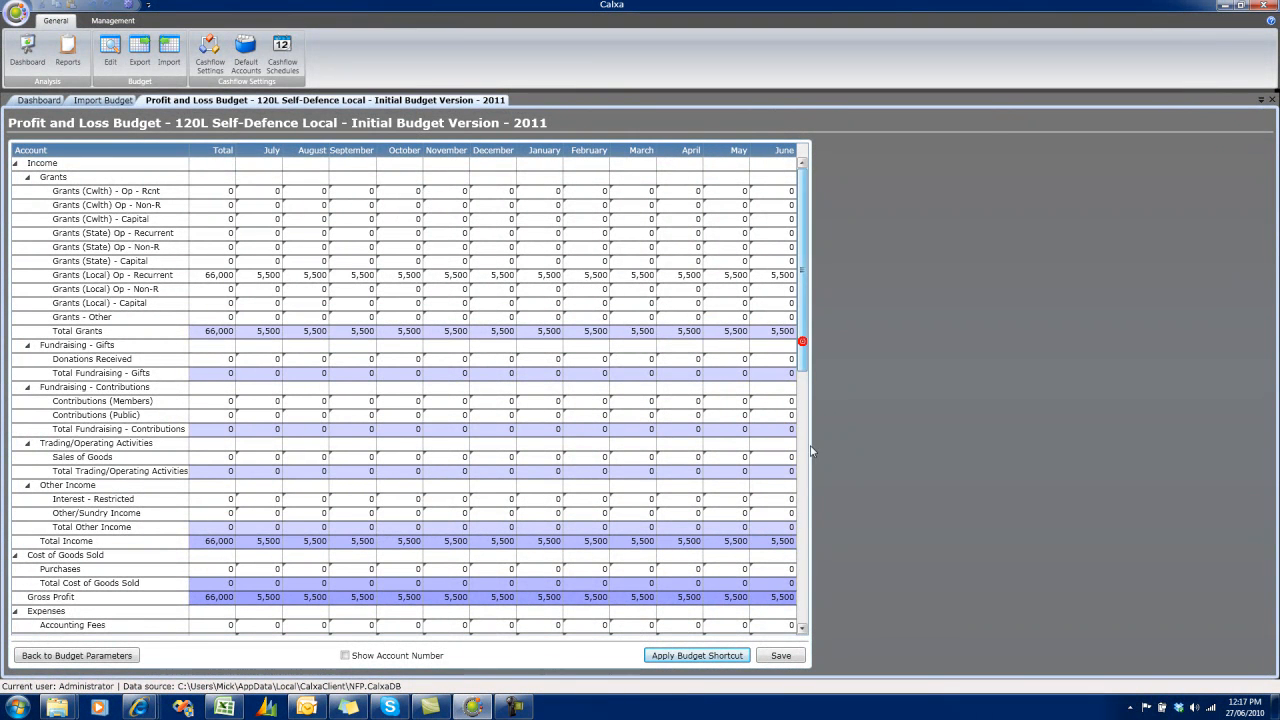
- Review the calculated budget figures and collapse the Motor Vehicle Expenses and Grants account groups
scroll(808, 400, "down", 1)
scroll(810, 468, "down", 10)
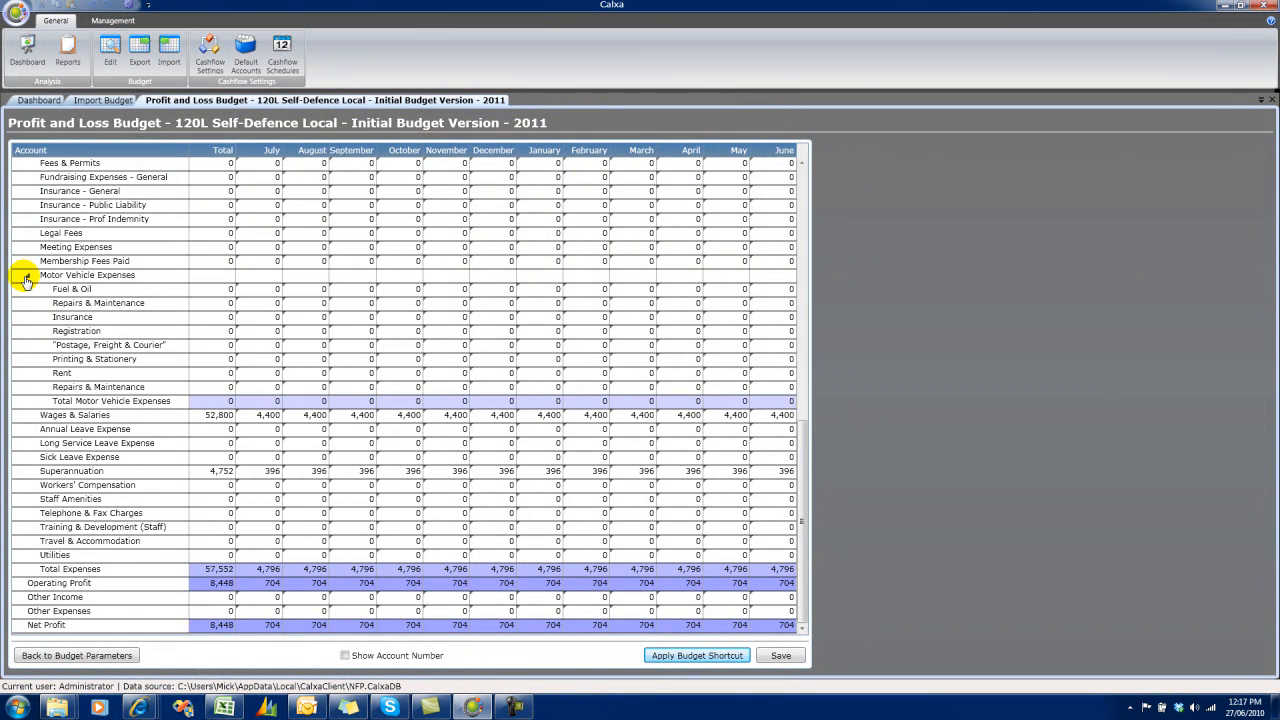
left_click(27, 279)
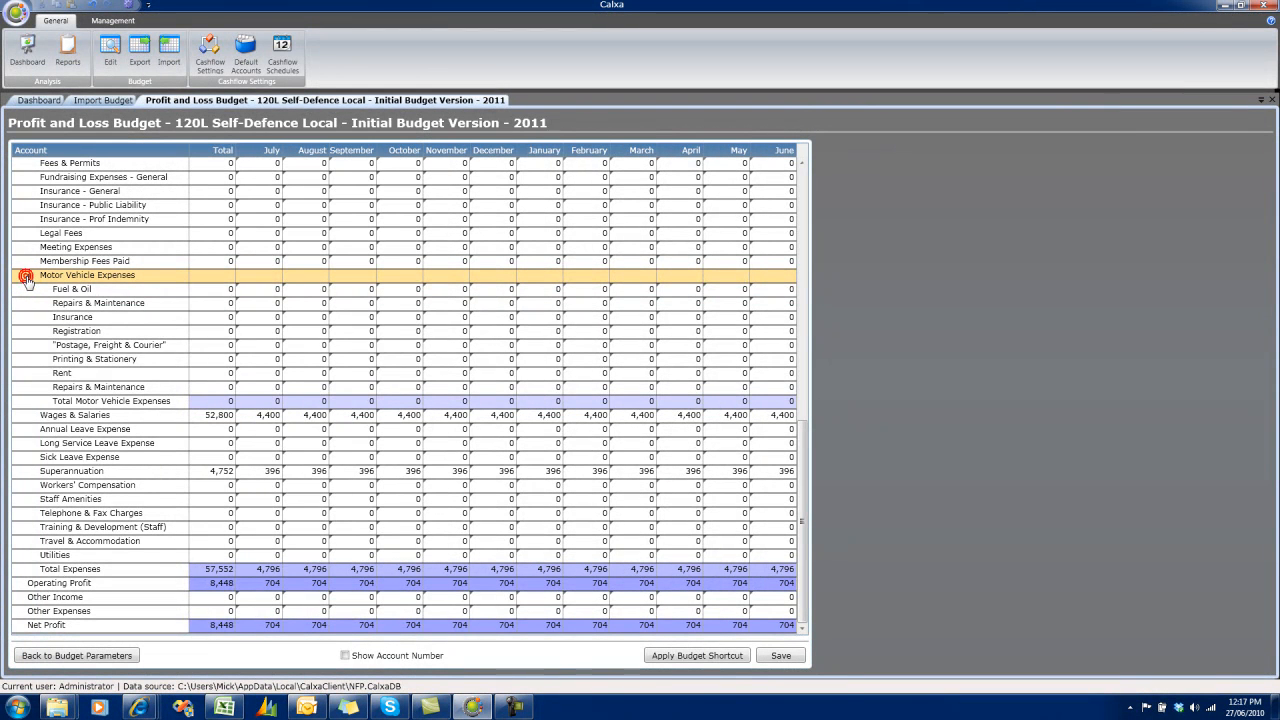
left_click(27, 279)
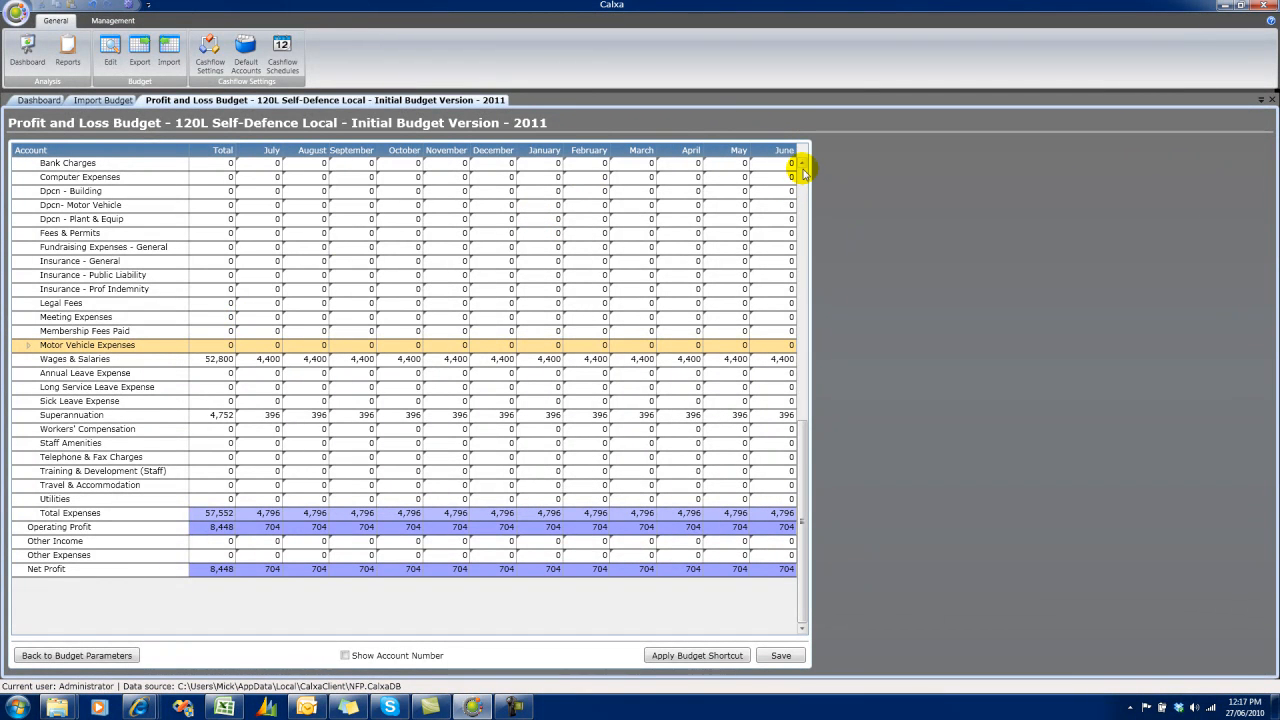
scroll(801, 186, "up", 10)
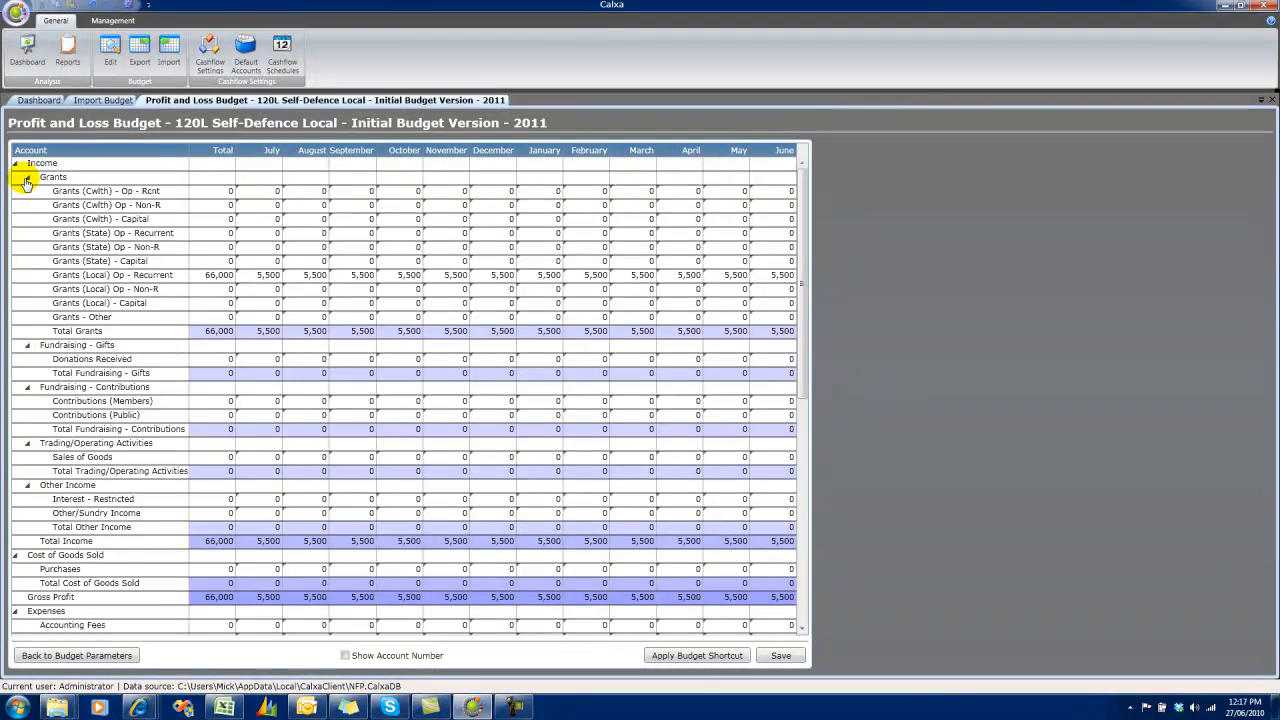
left_click(27, 181)
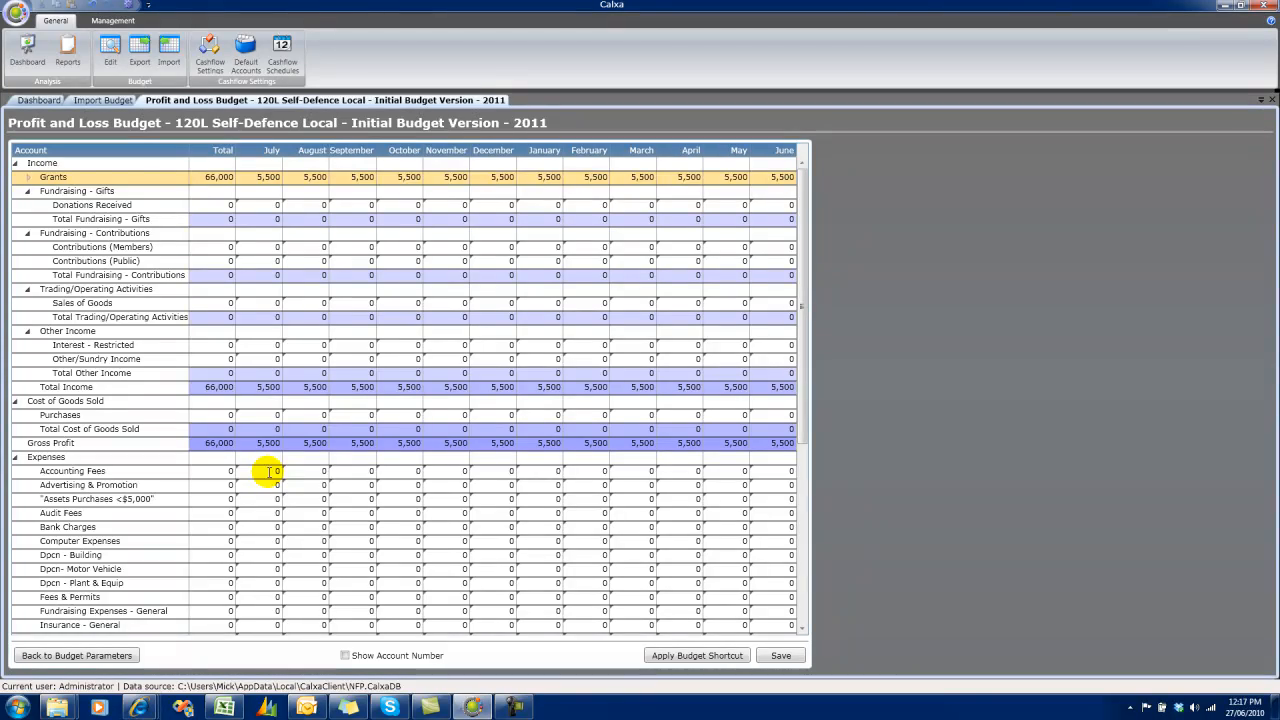
- Set the August budget for Accounting Fees to 1200
left_click(312, 470)
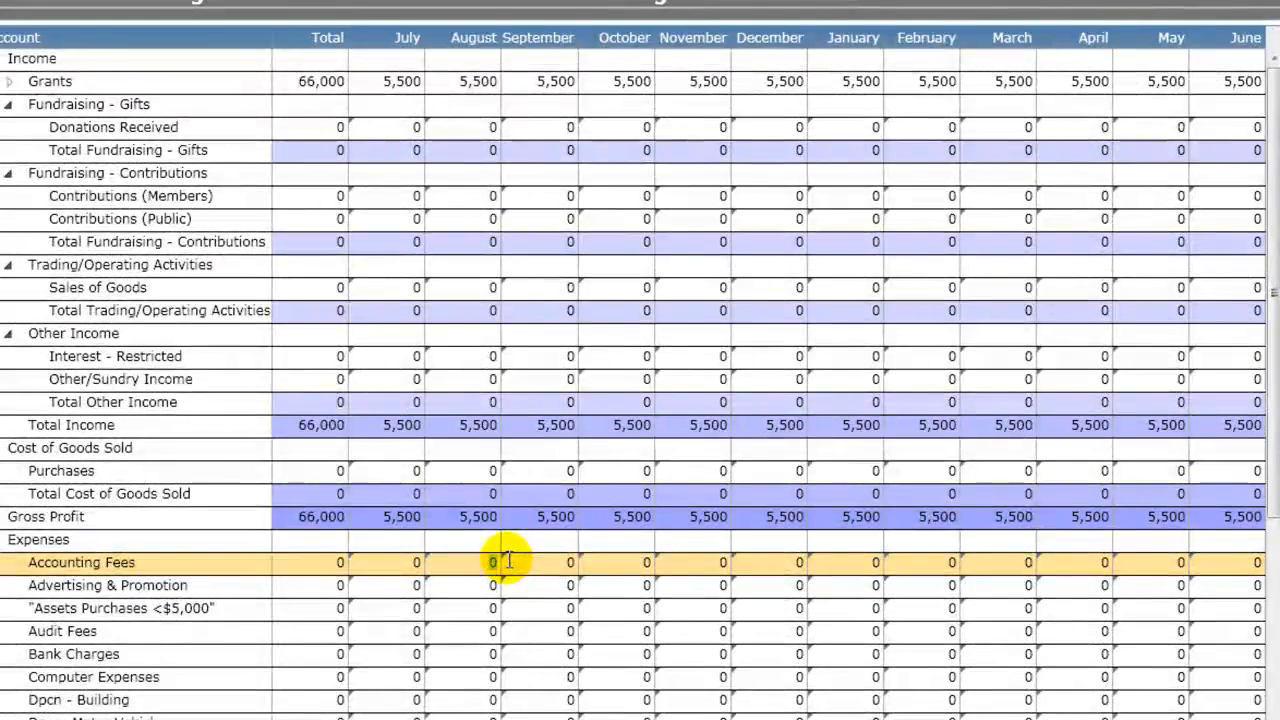
type("1200")
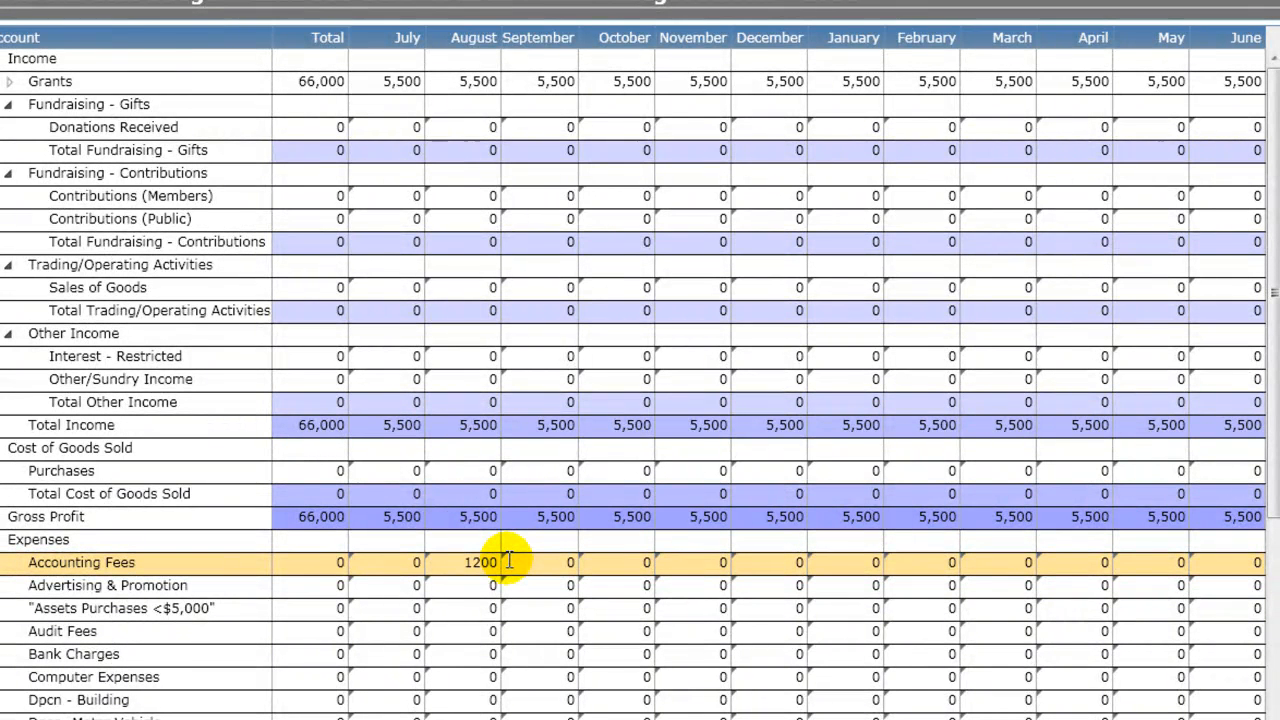
key("Tab")
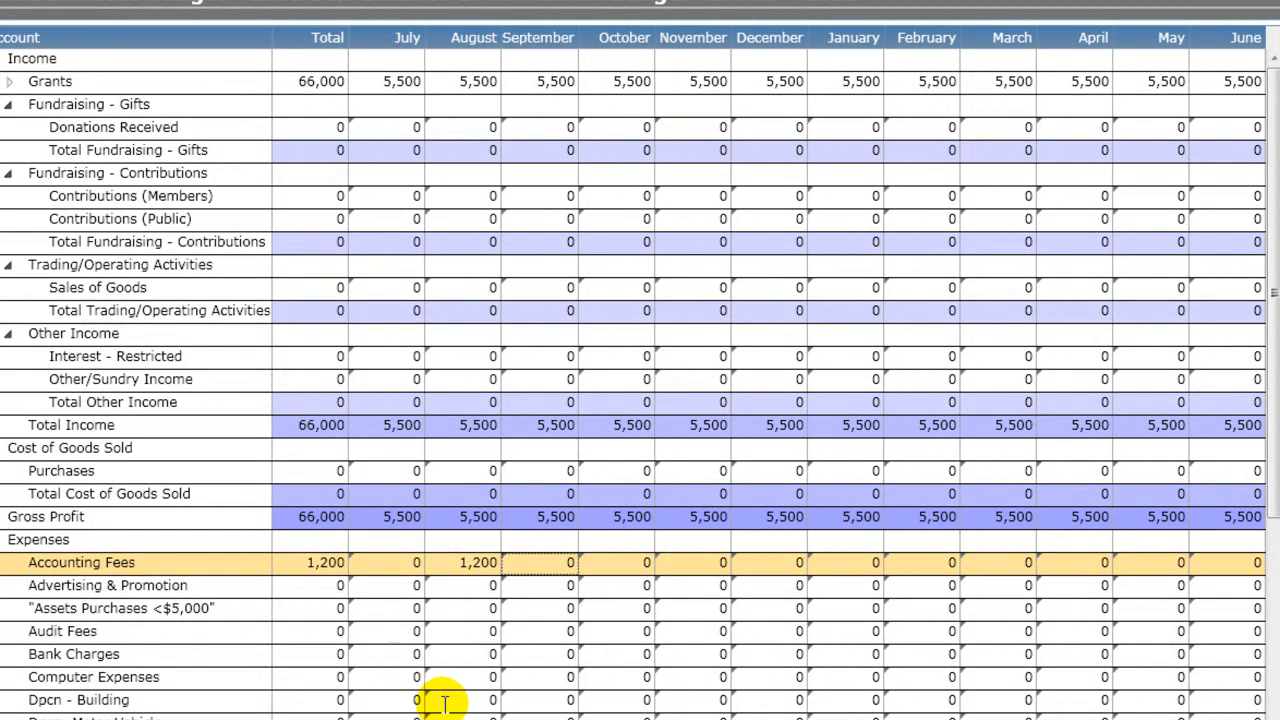
- Budget 500 for Computer Expenses in both October and February
left_click(624, 680)
type("500")
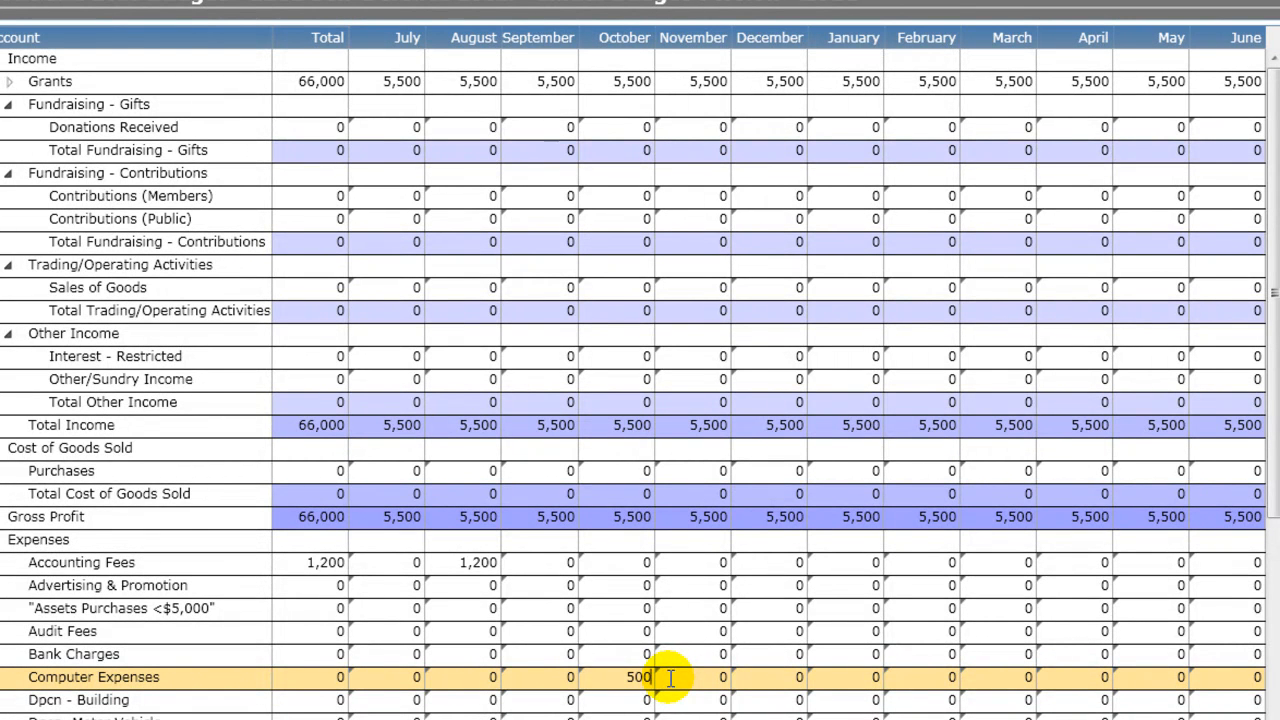
key("Tab")
left_click(912, 676)
type("5000")
key("BackSpace")
key("Tab")
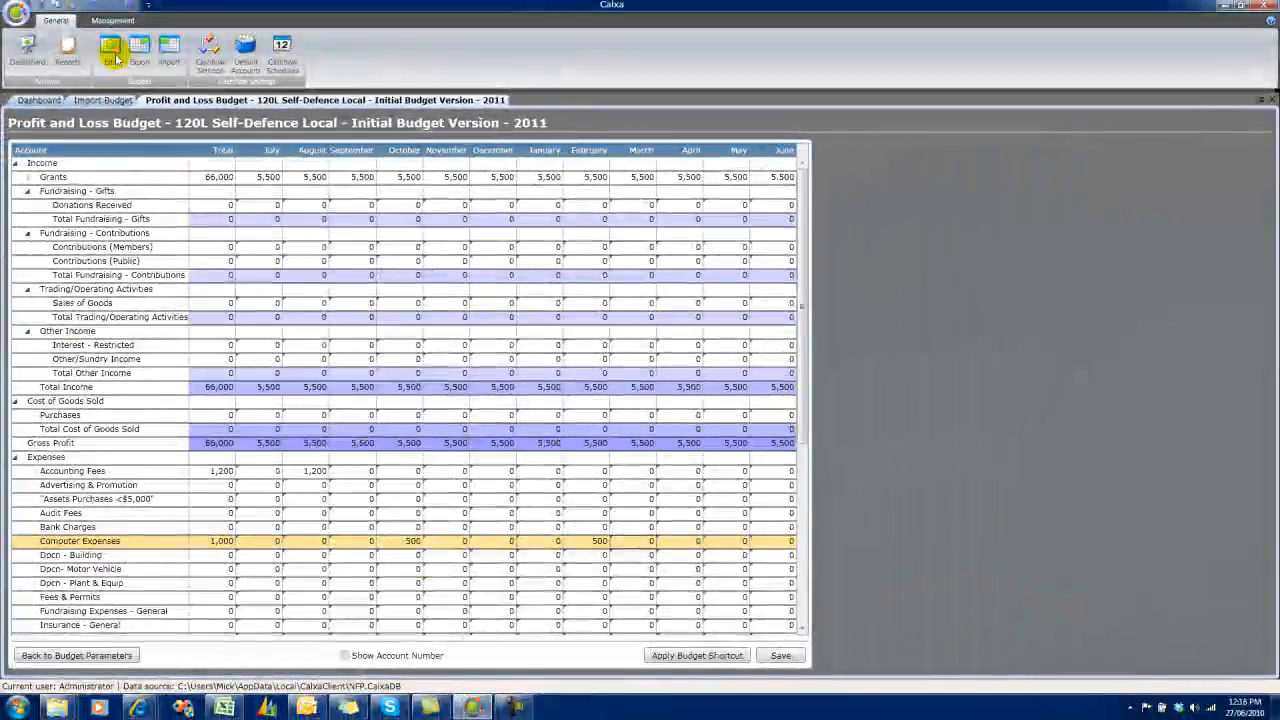
left_click(92, 7)
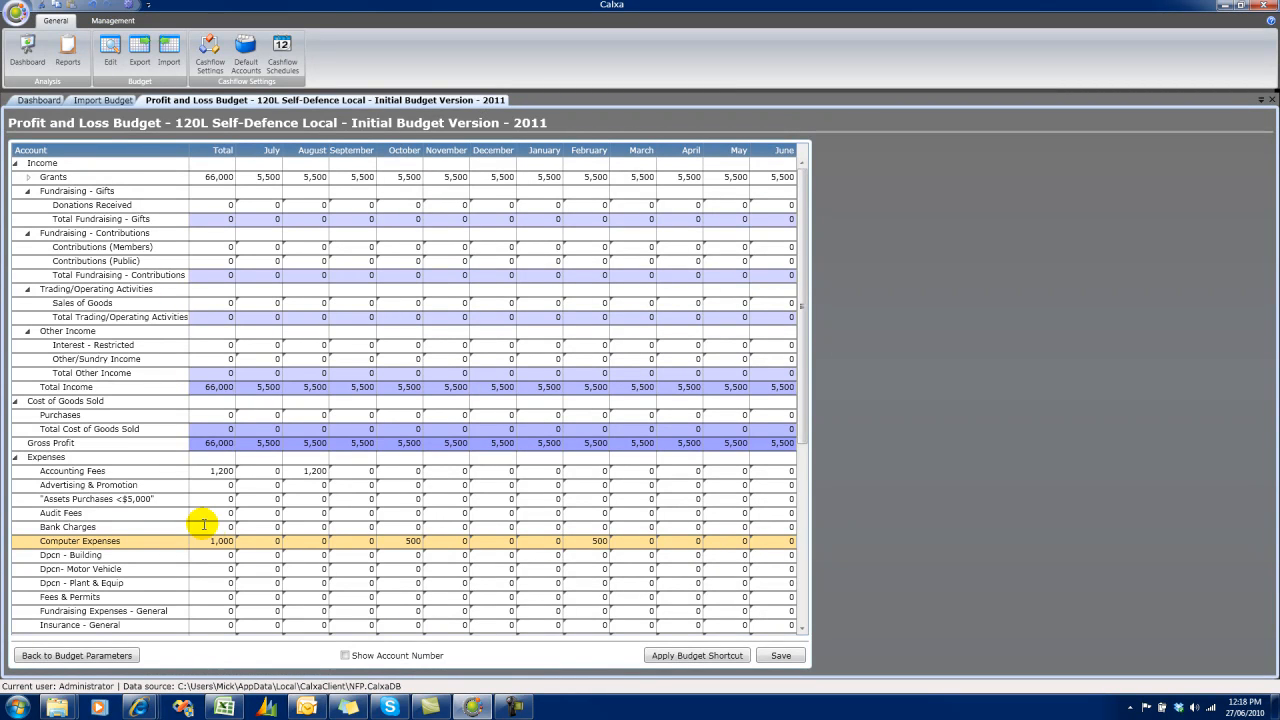
- Set the full-year budget total to 120 for Bank Charges and 2,000 for Computer Expenses
left_click(234, 527)
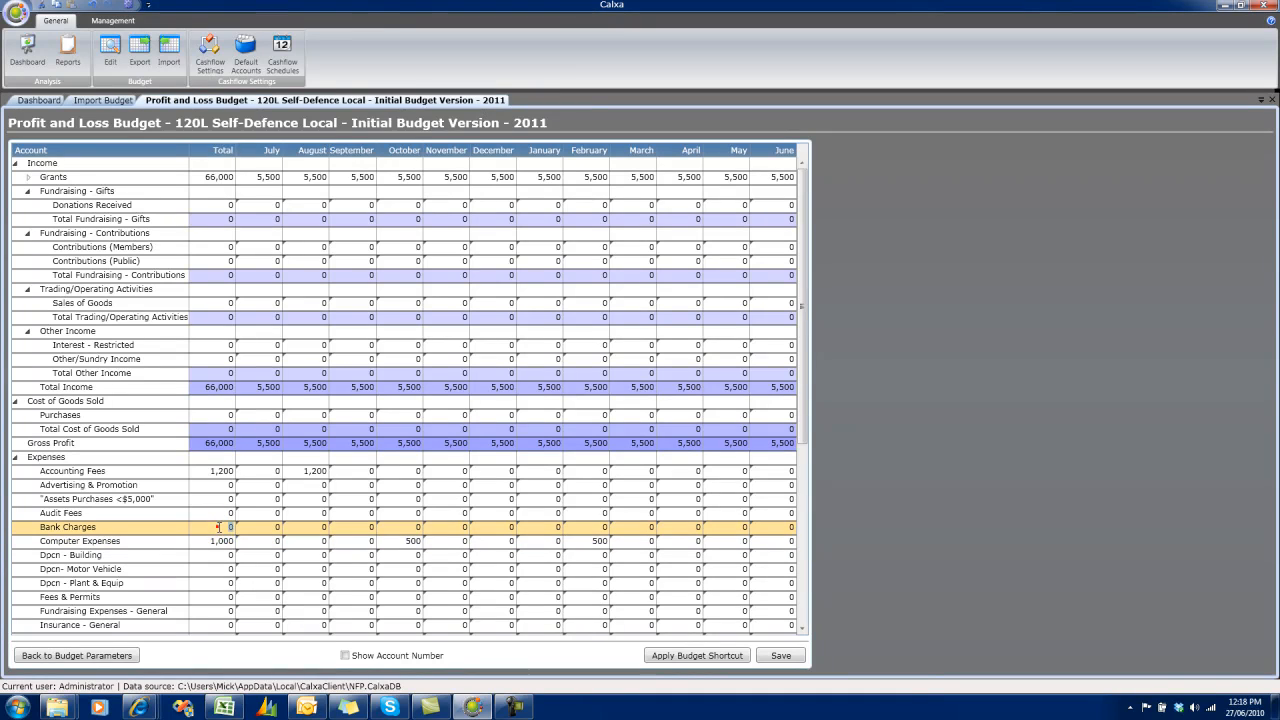
left_click(234, 528)
key("Return")
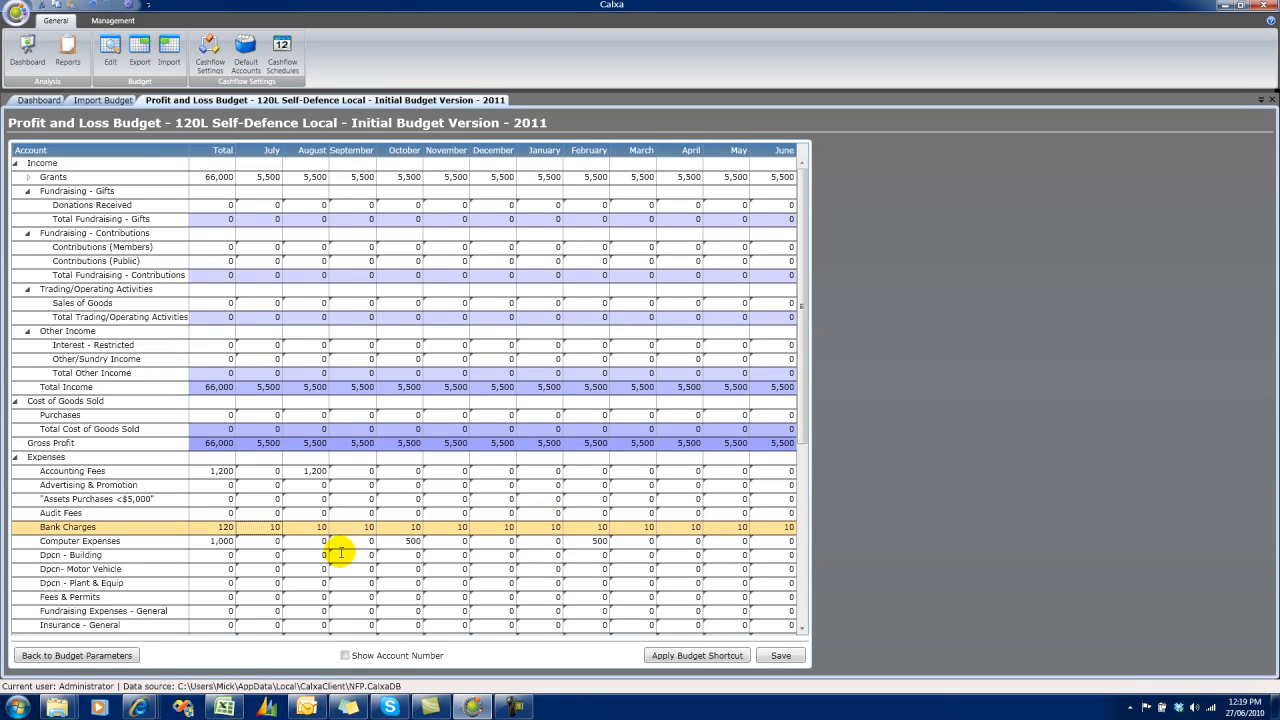
left_click(222, 541)
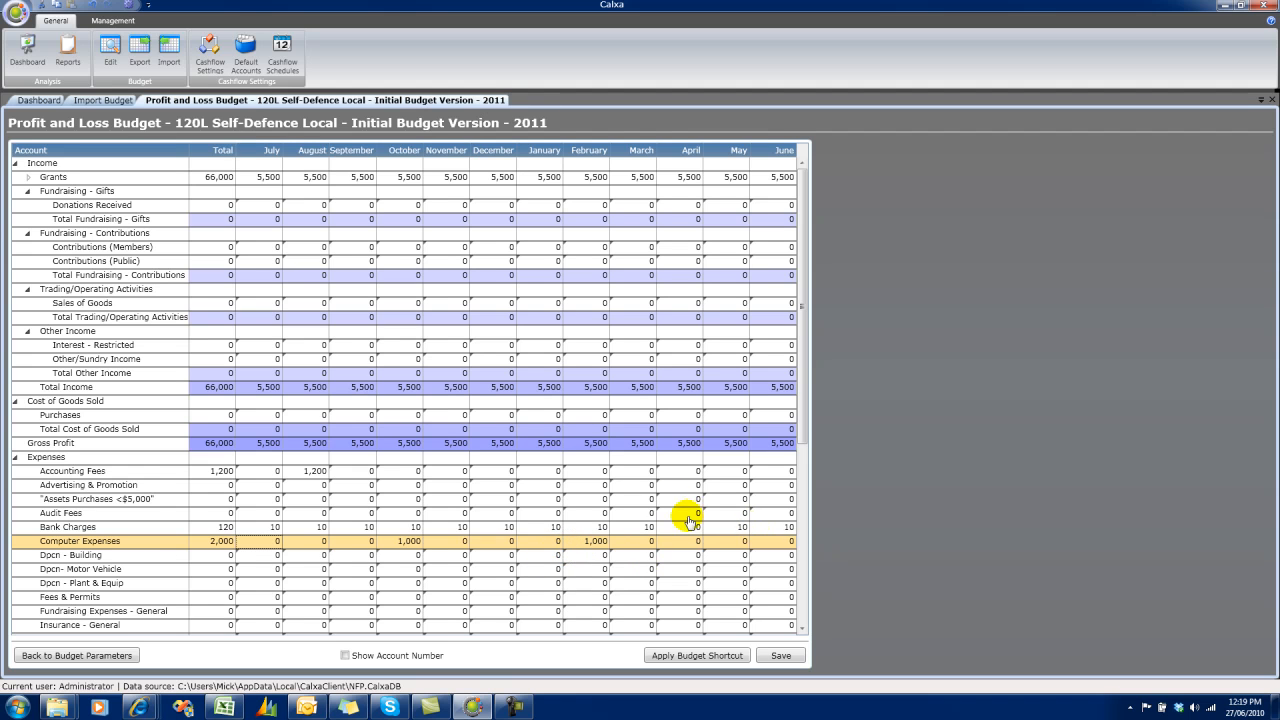
- Apply a Fixed Amount budget shortcut to Wages & Salaries with an amount of 2000, Fortnightly frequency and start date 7/07/2010
left_click(802, 603)
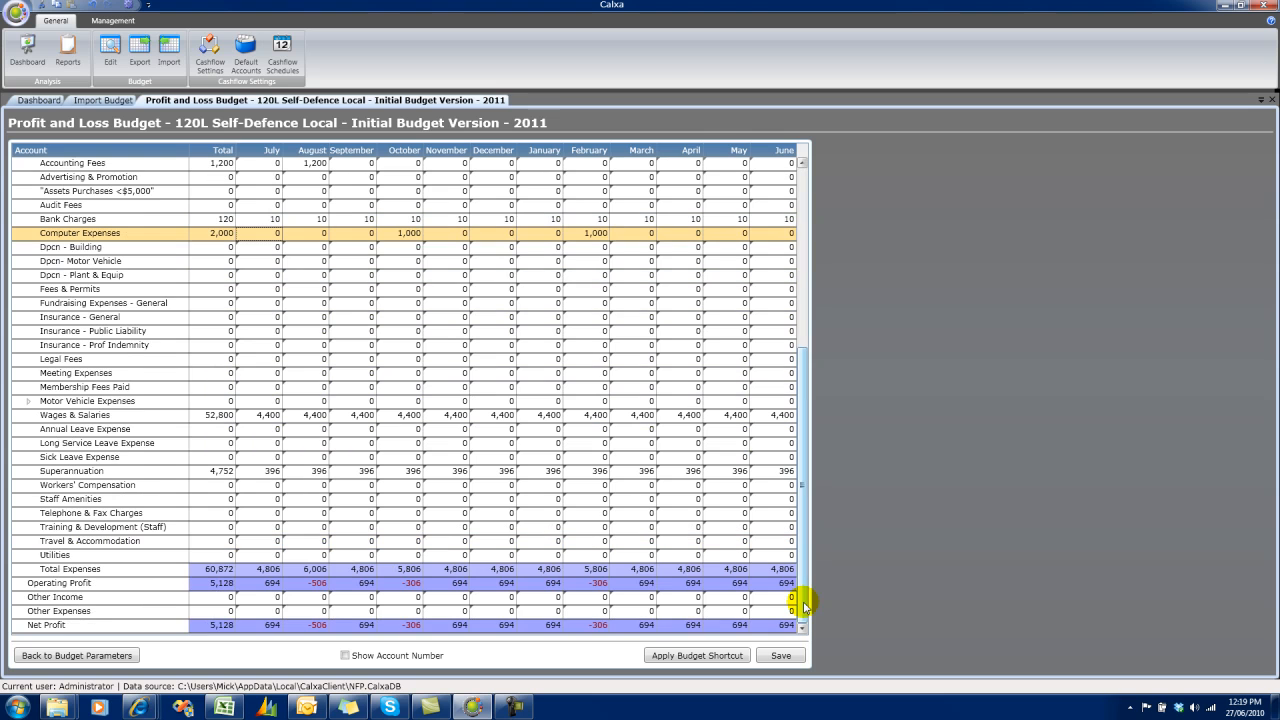
left_click(66, 418)
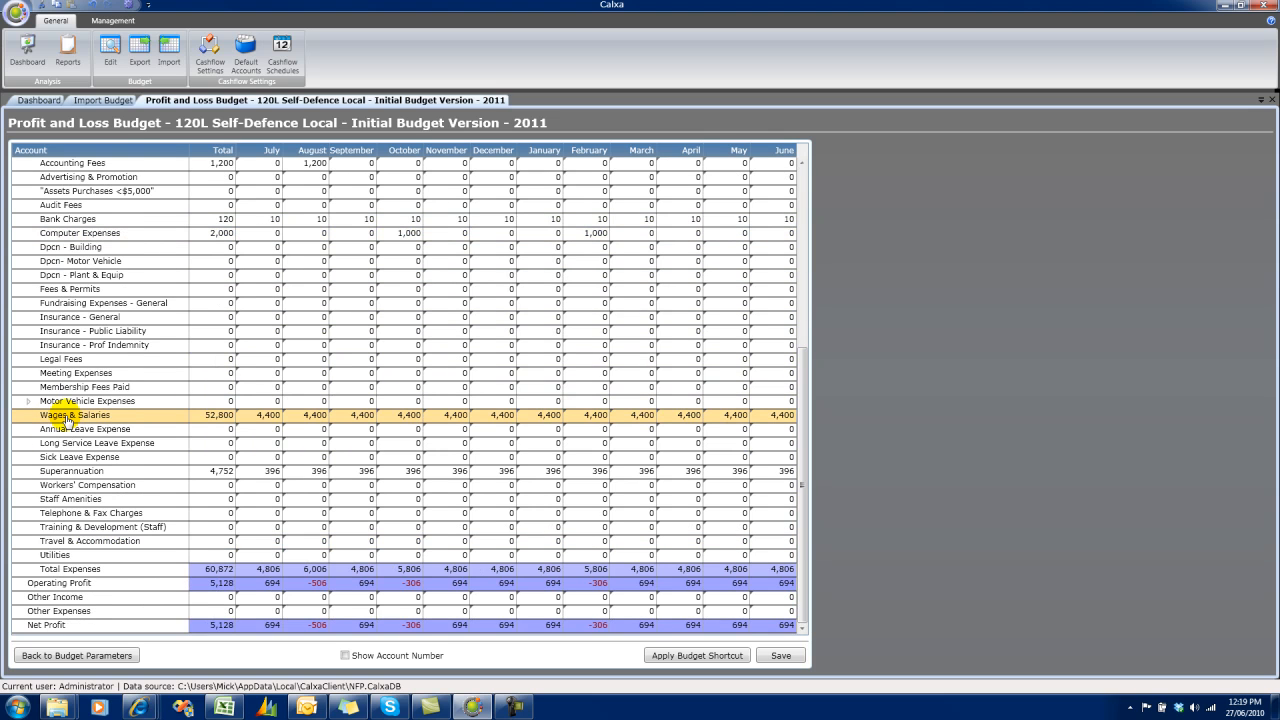
left_click(686, 656)
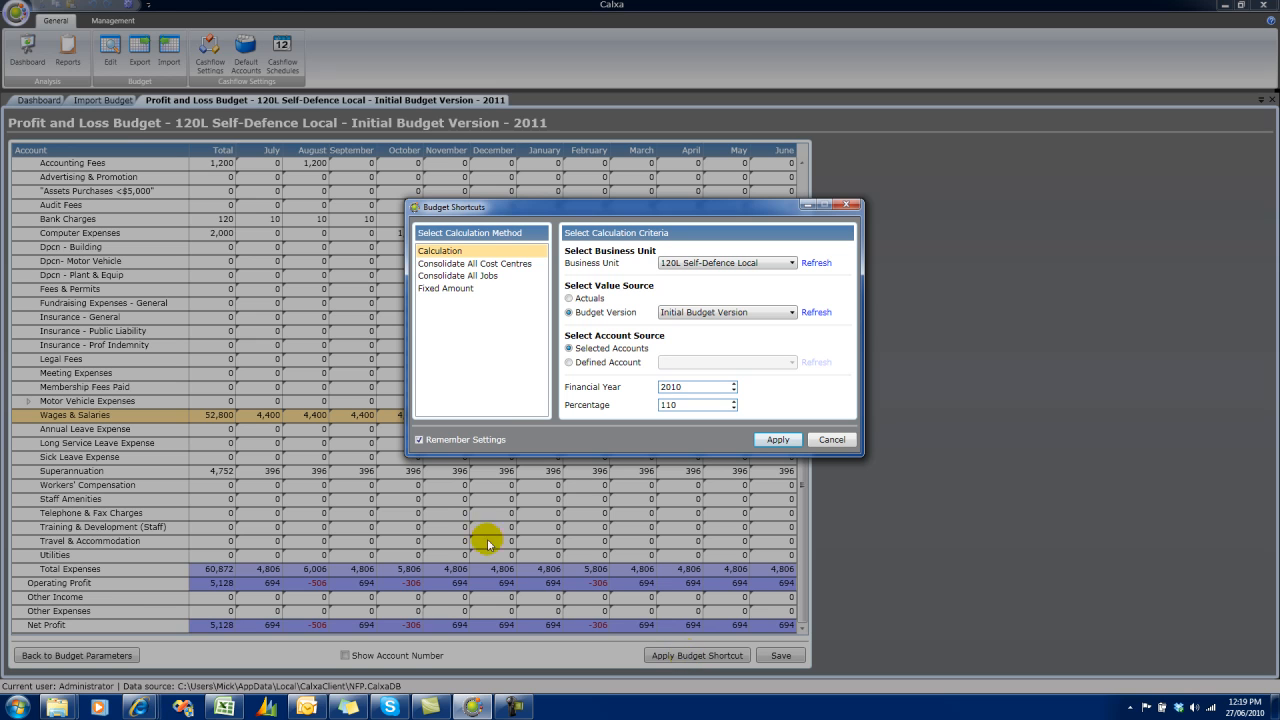
left_click(462, 290)
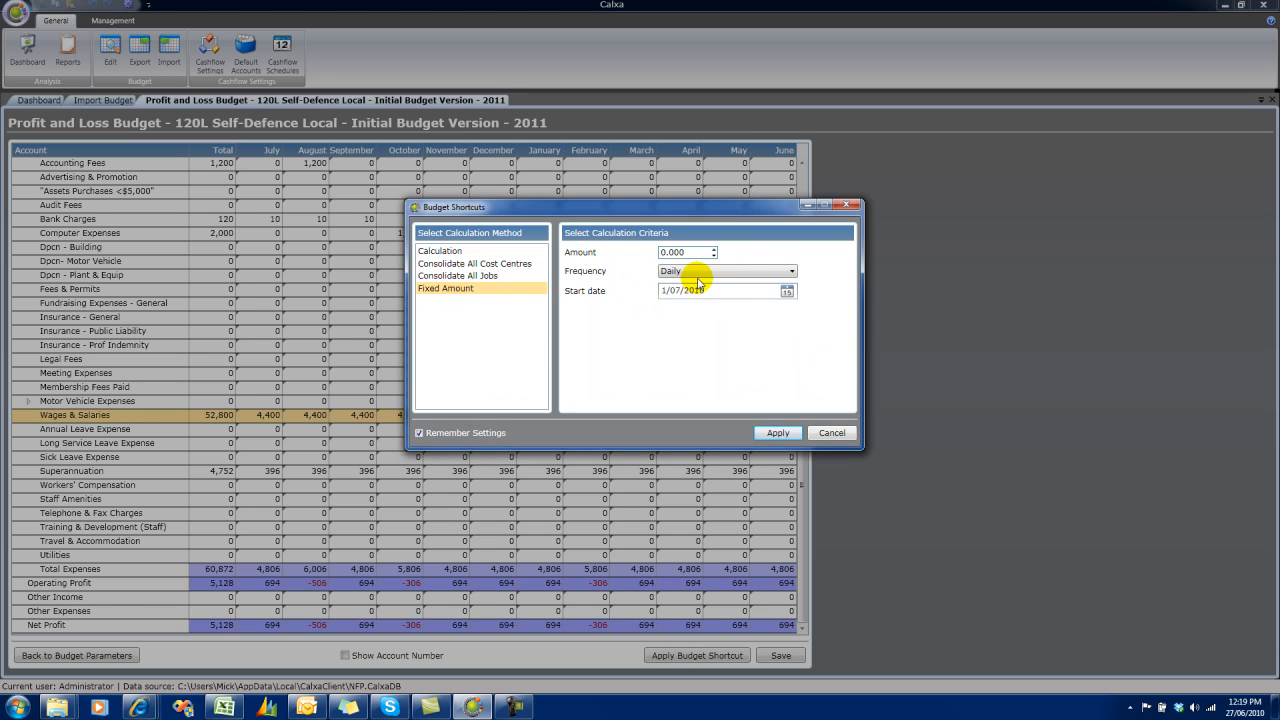
left_click(727, 271)
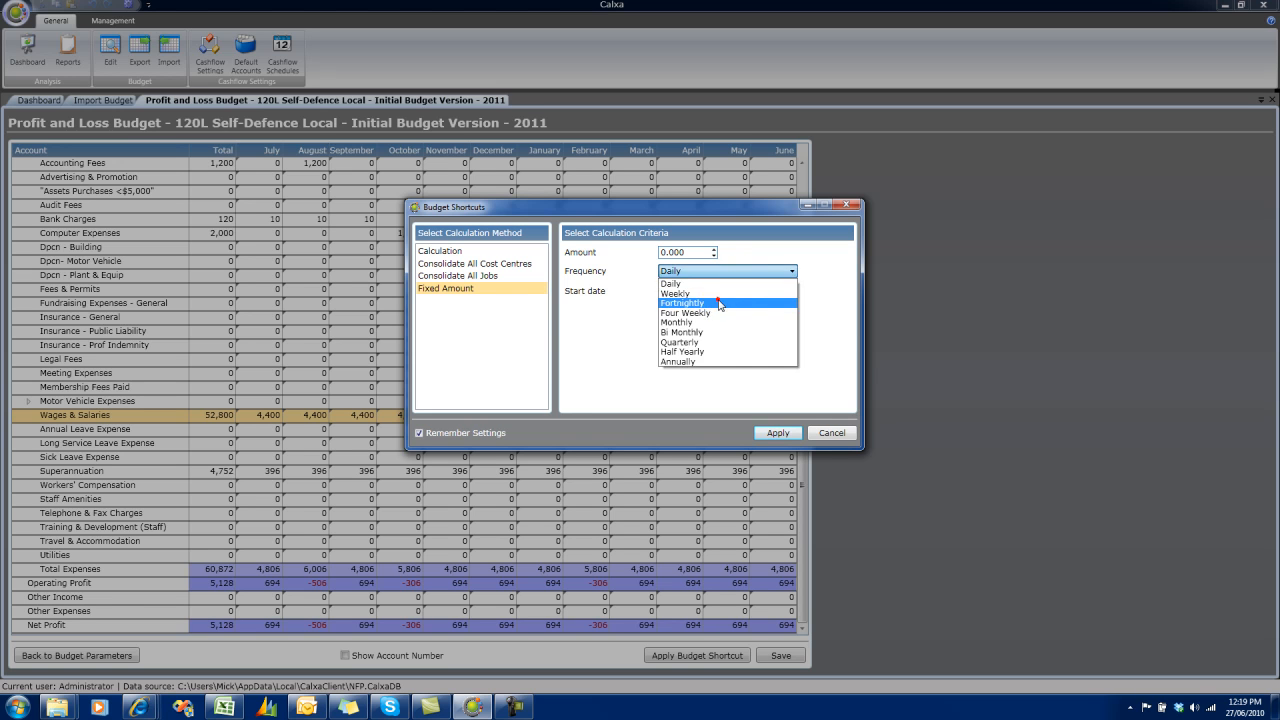
left_click(718, 303)
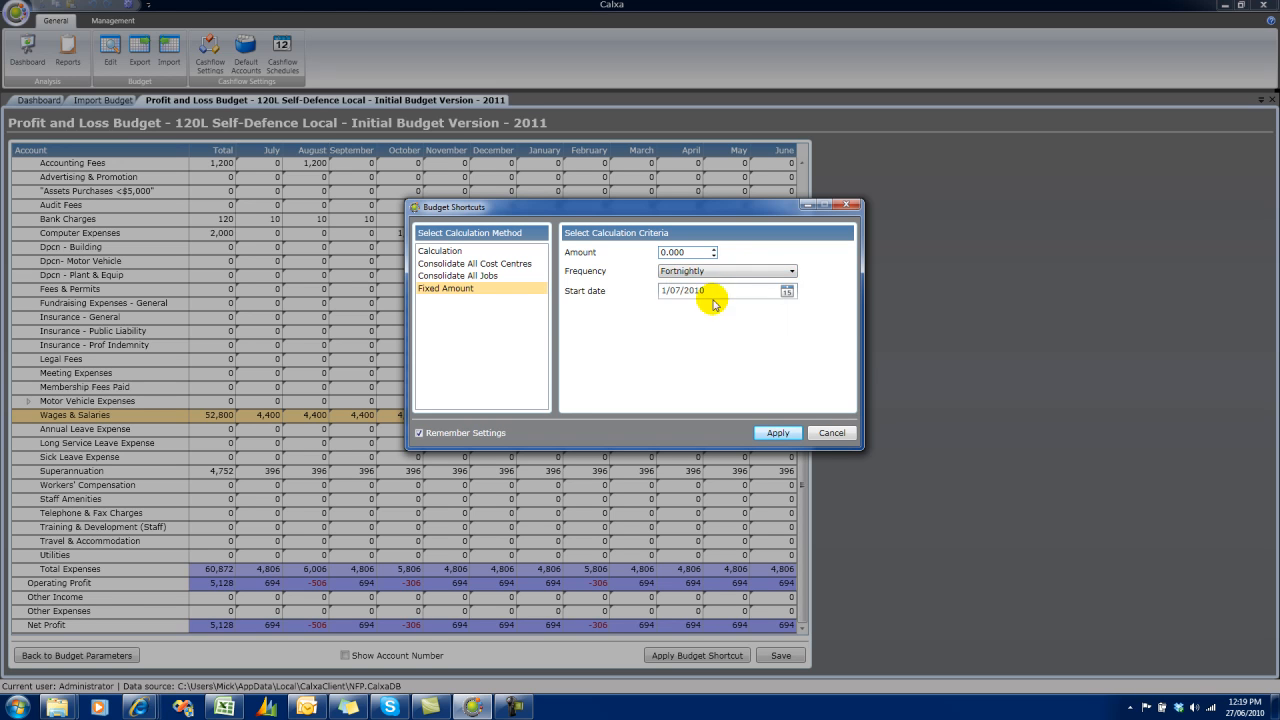
left_click(788, 292)
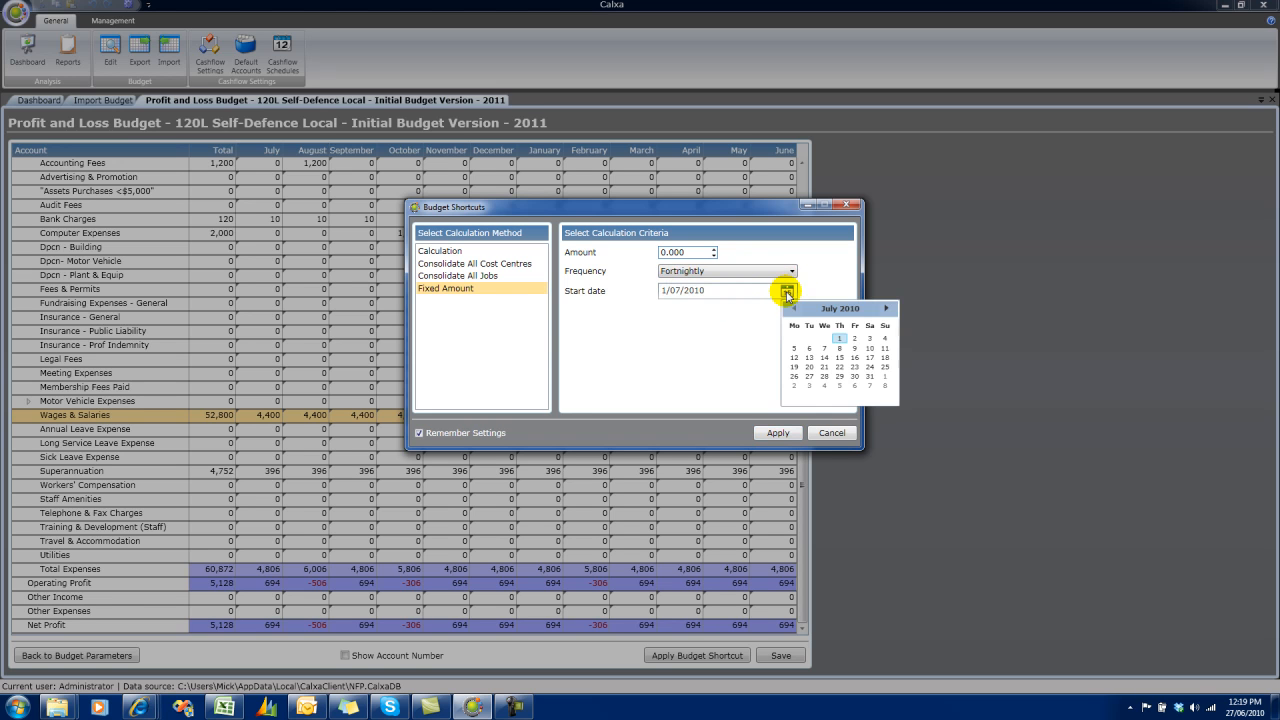
left_click(825, 348)
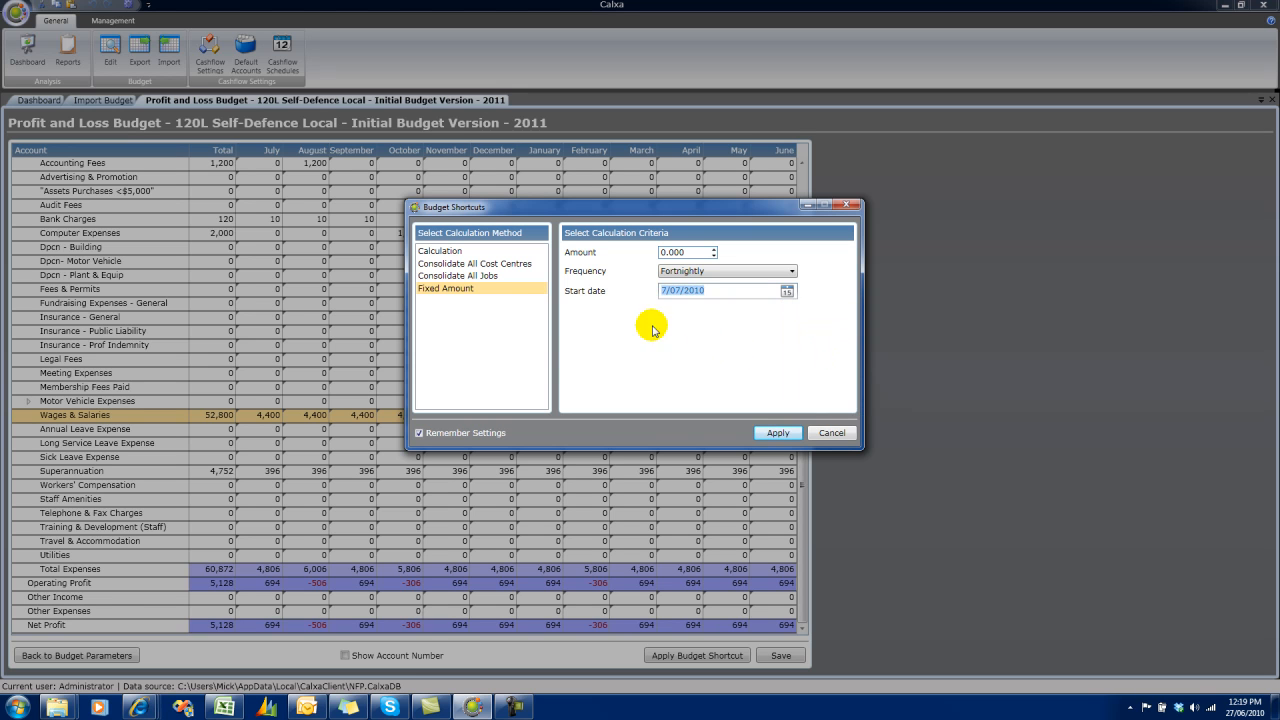
left_click(690, 252)
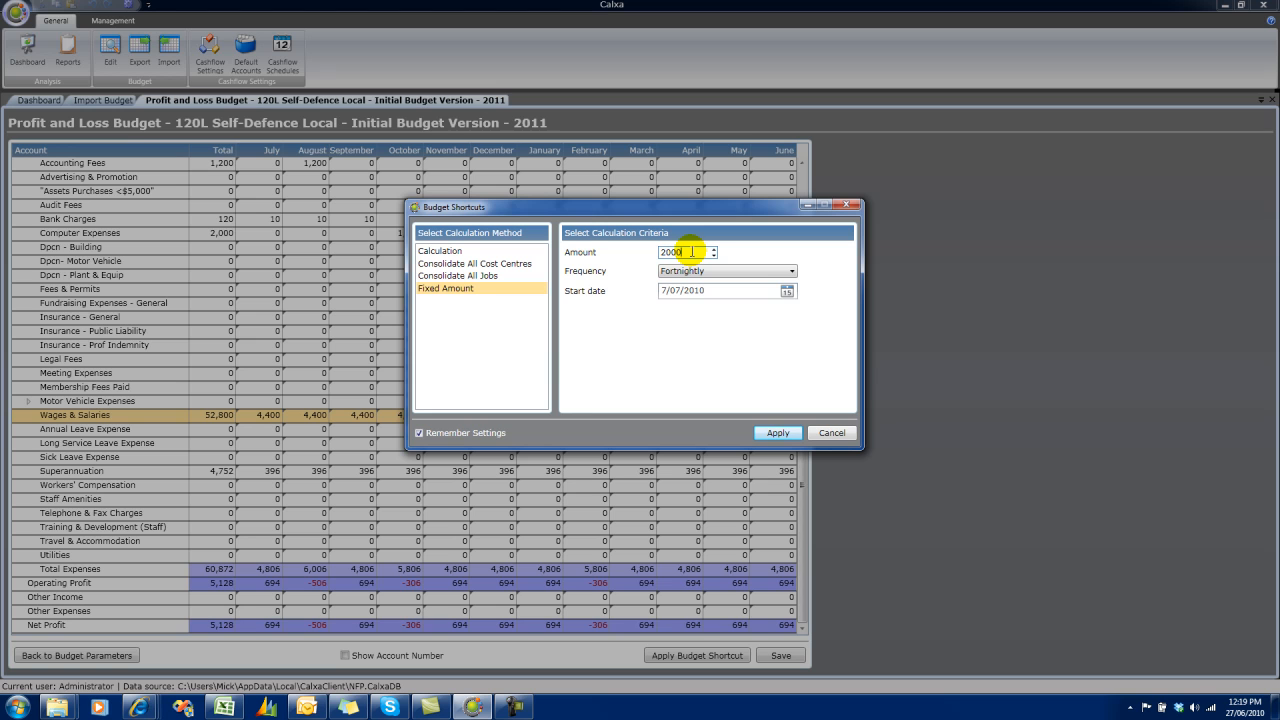
type("2000")
key("Tab")
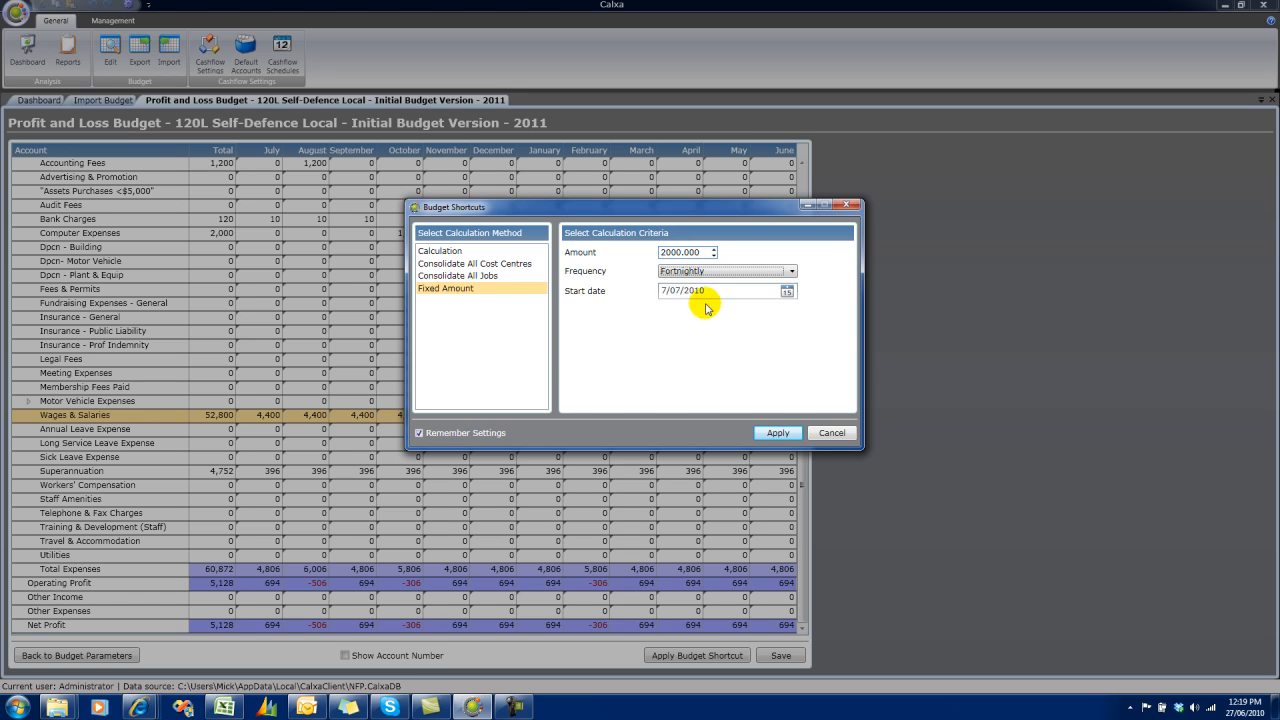
left_click(778, 434)
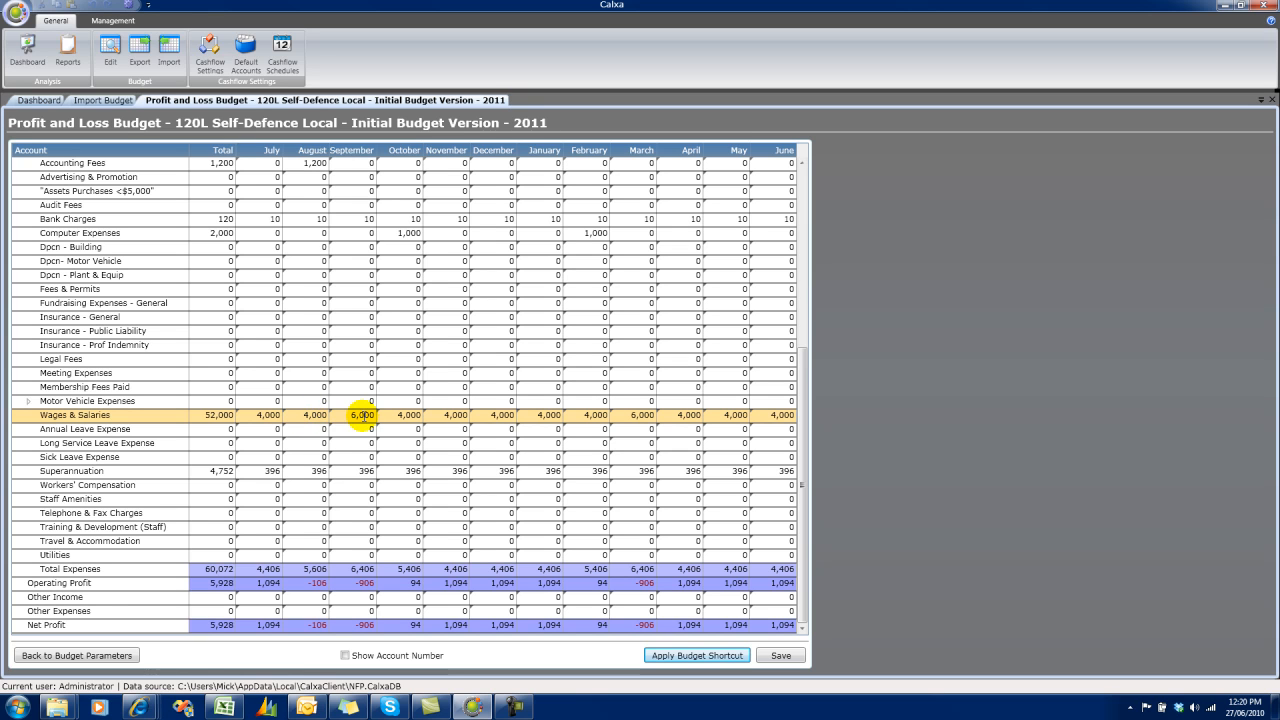
- Calculate Superannuation with a budget shortcut as 9 percent of the 6-0600 Wages & Salaries account in the 2011 Initial Budget Version
left_click(146, 472)
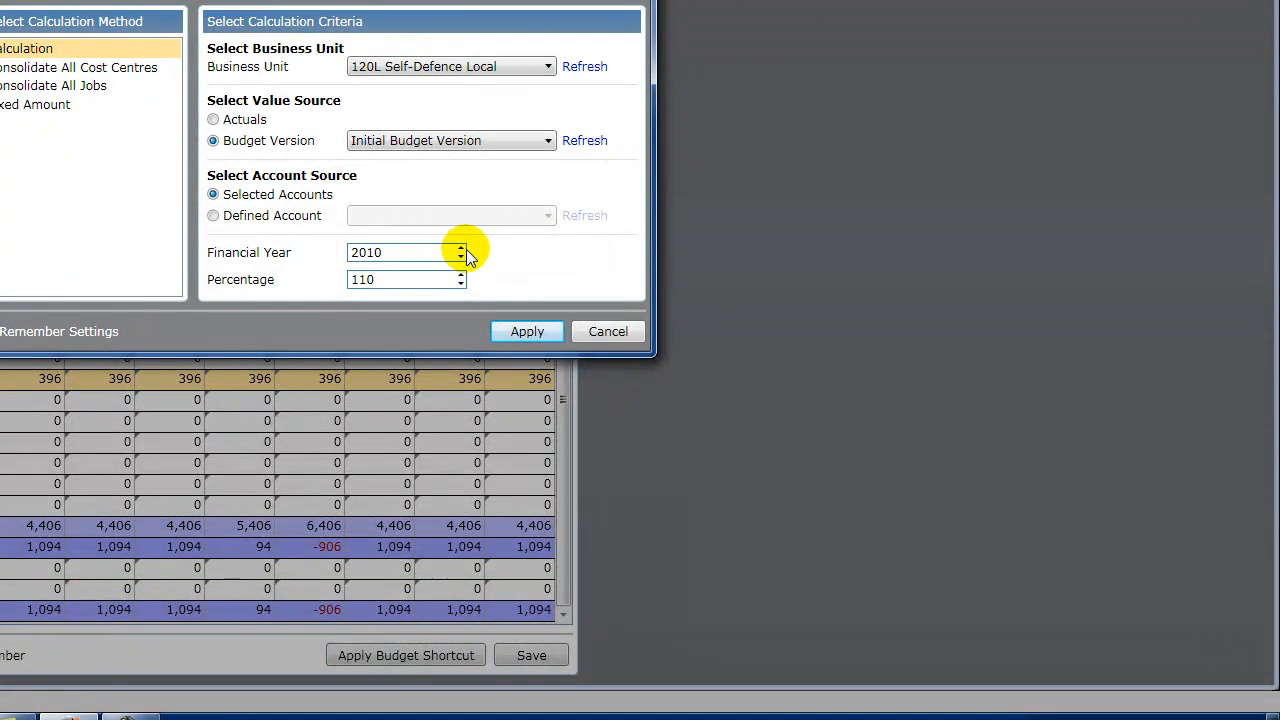
left_click(462, 248)
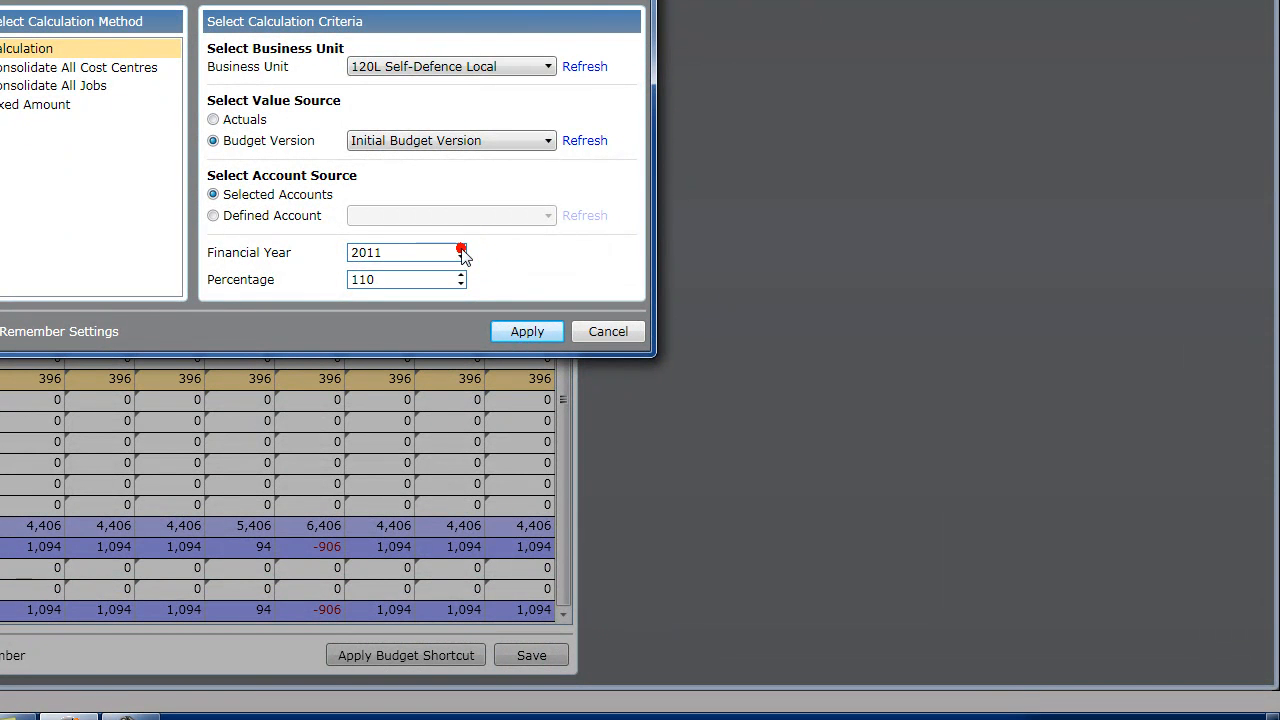
left_click(214, 215)
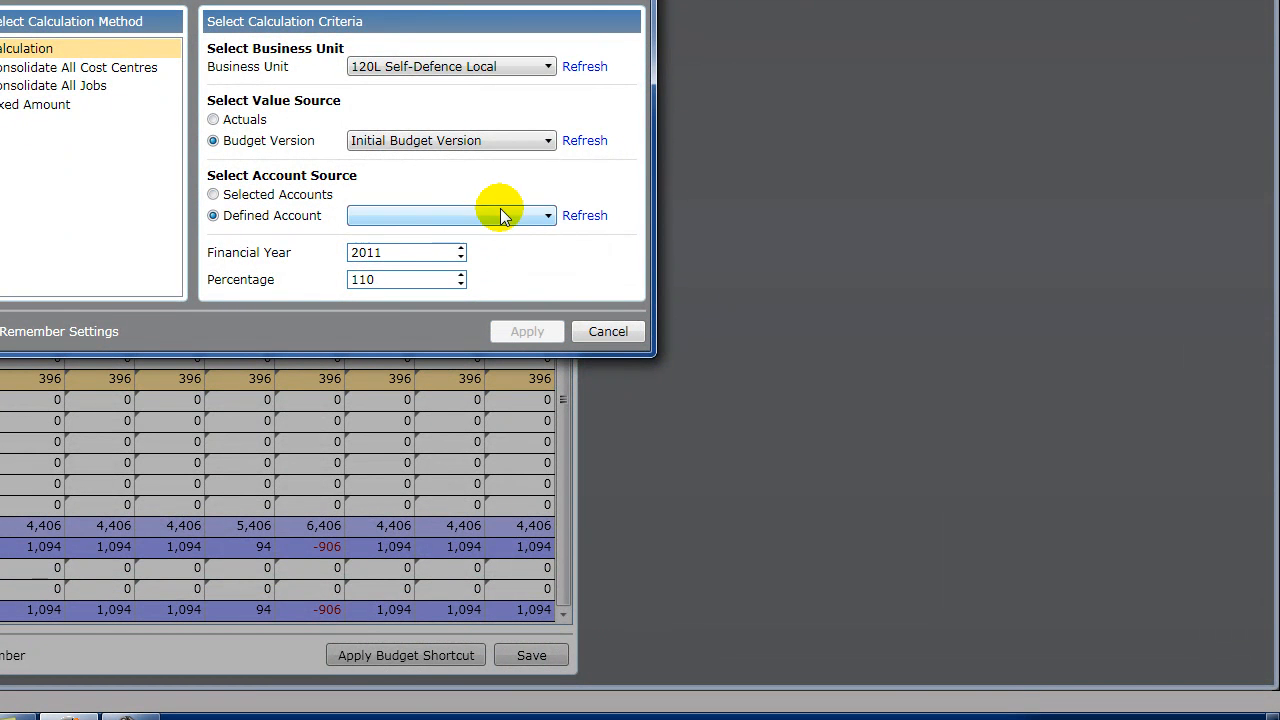
left_click(549, 215)
left_click_drag(611, 282, 603, 518)
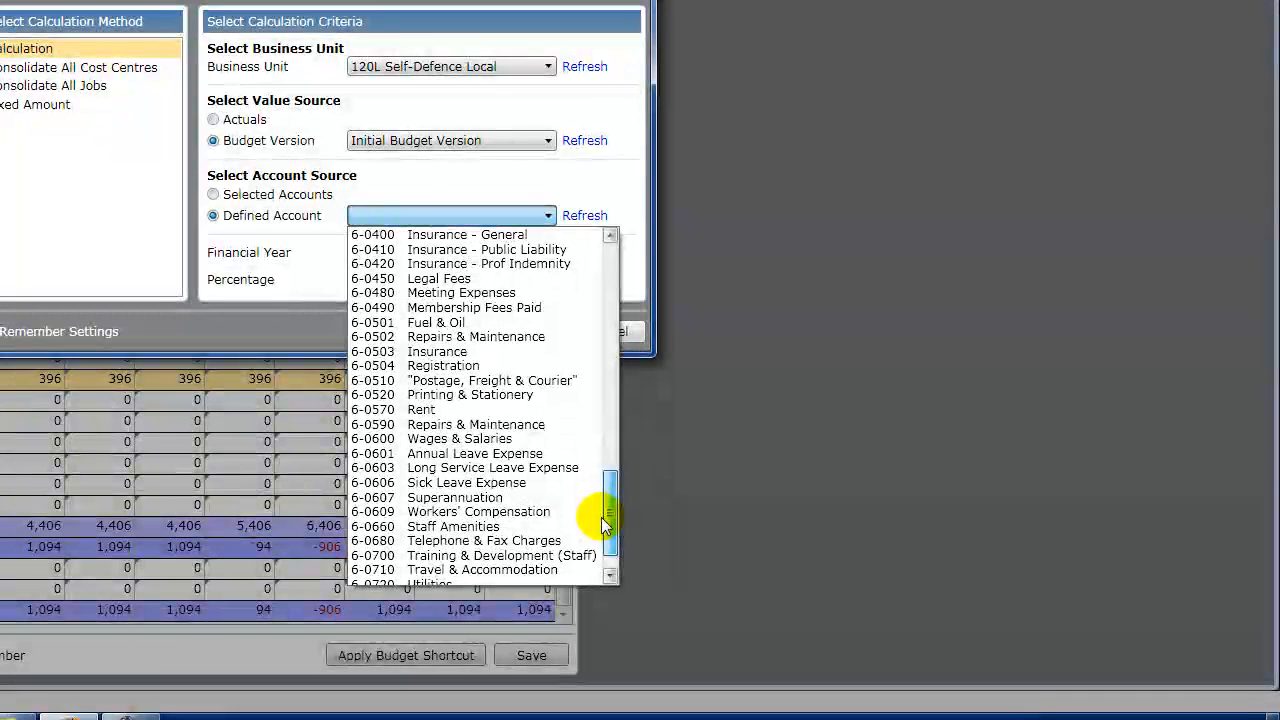
left_click(512, 440)
left_click_drag(395, 277, 316, 279)
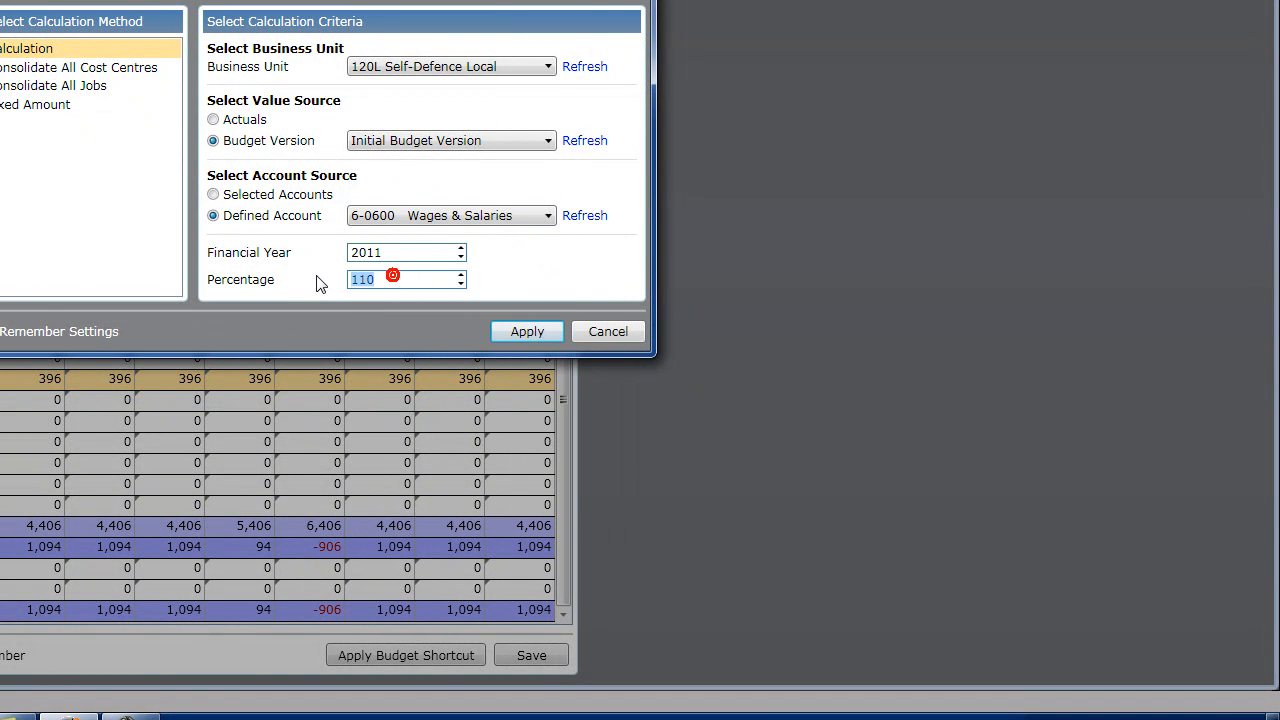
type("9")
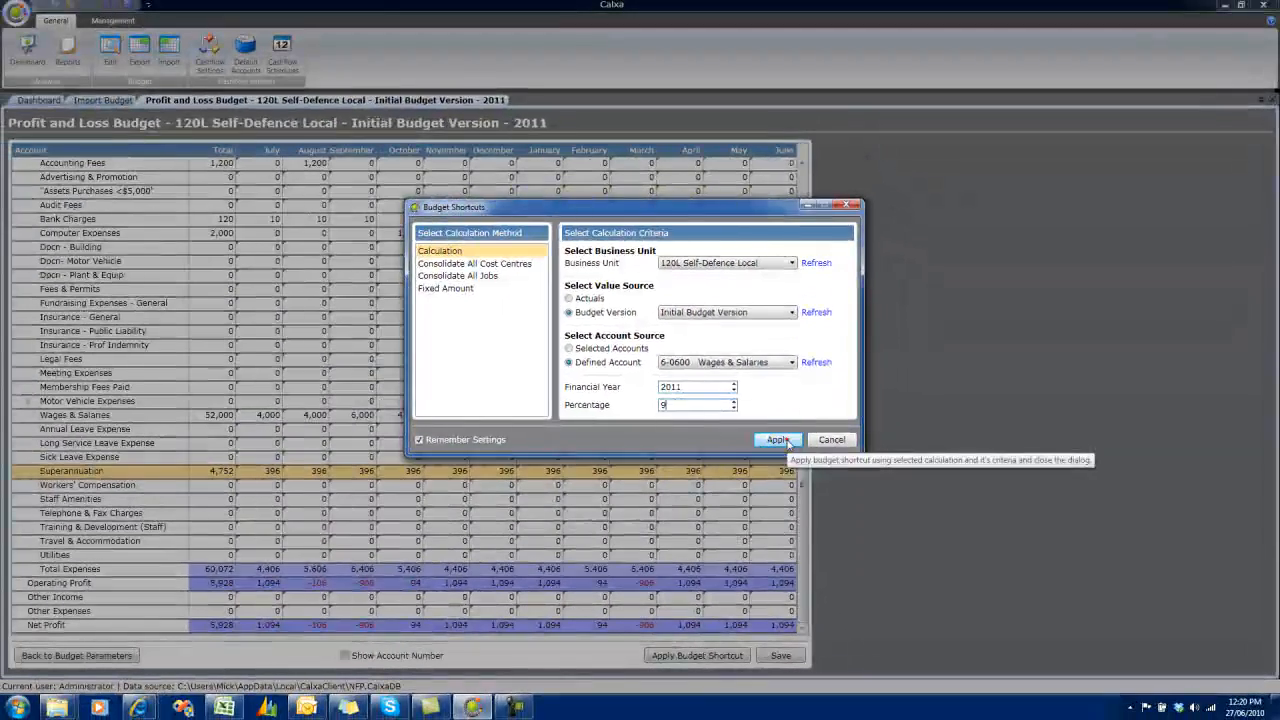
left_click(778, 440)
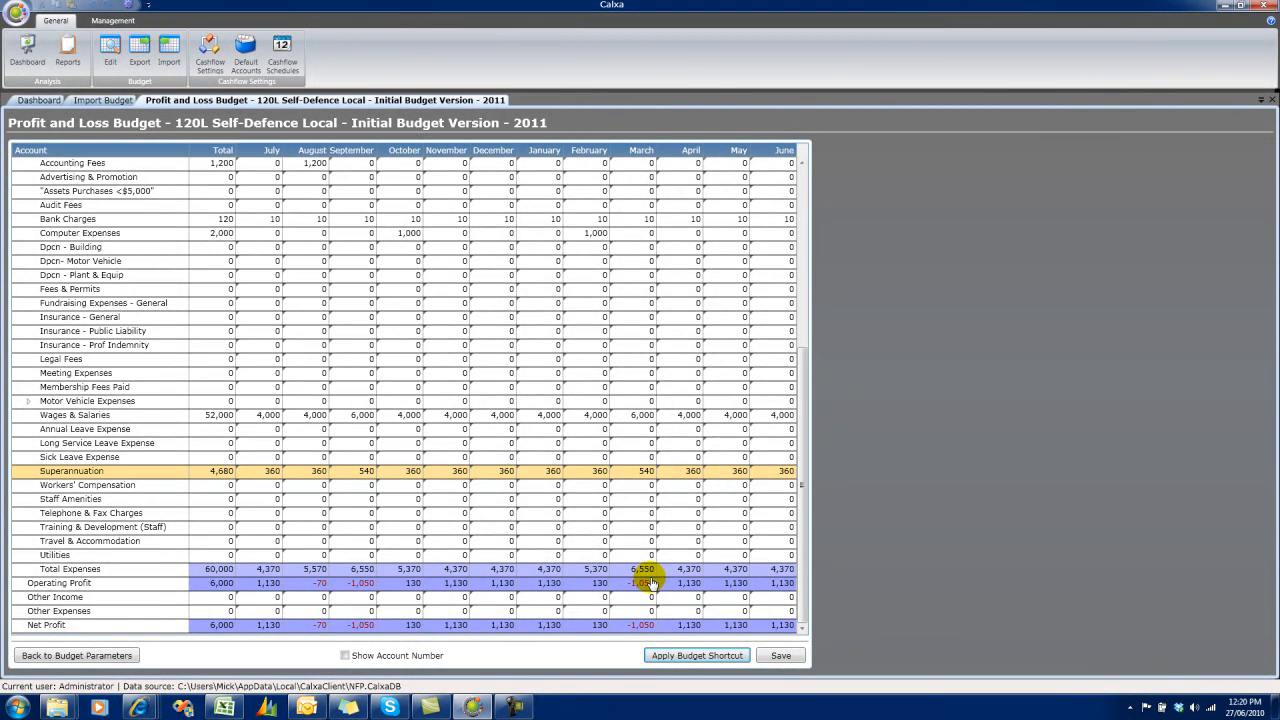
- Show the account numbers briefly, hide them again, and save the 120L Self-Defence Local budget
left_click(345, 656)
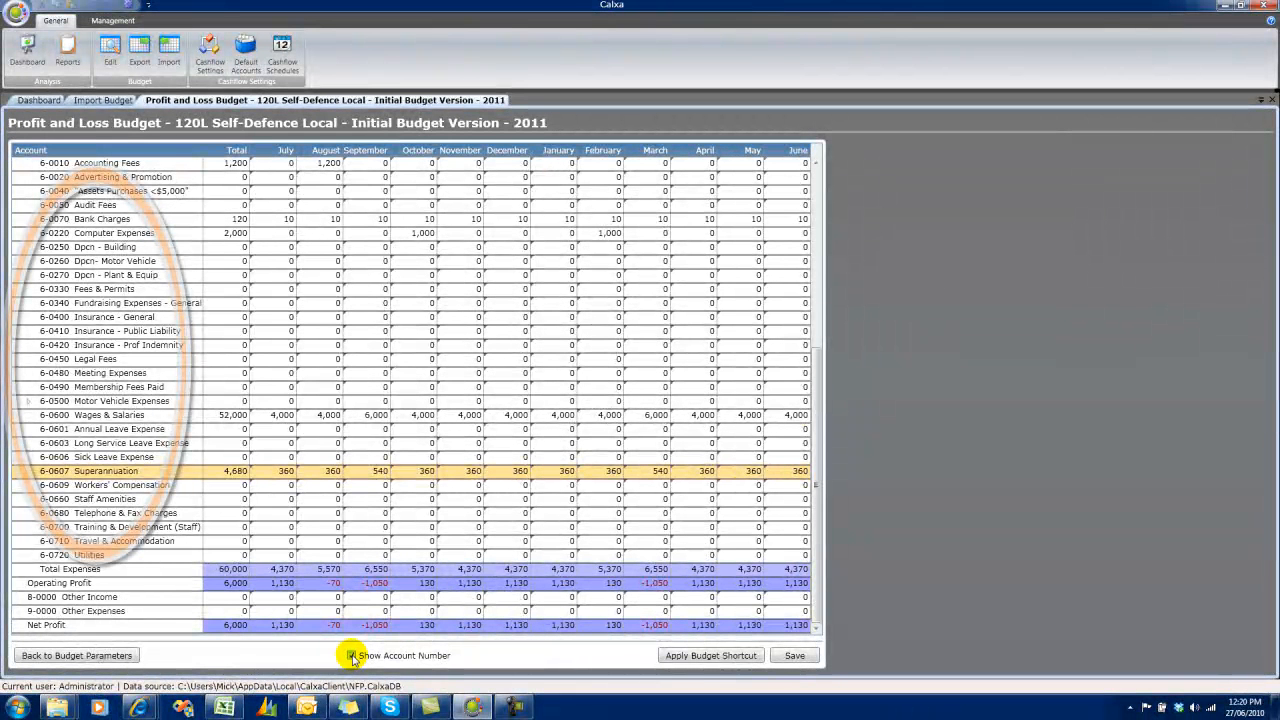
left_click(351, 656)
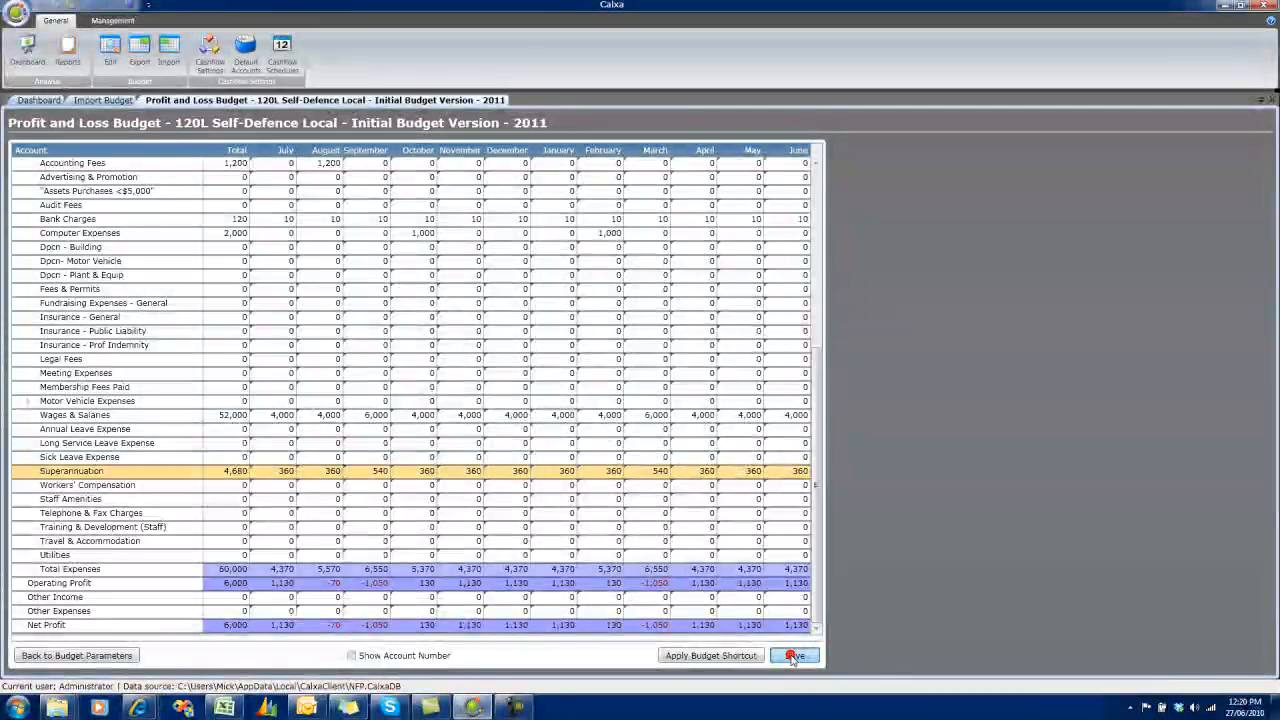
left_click(793, 656)
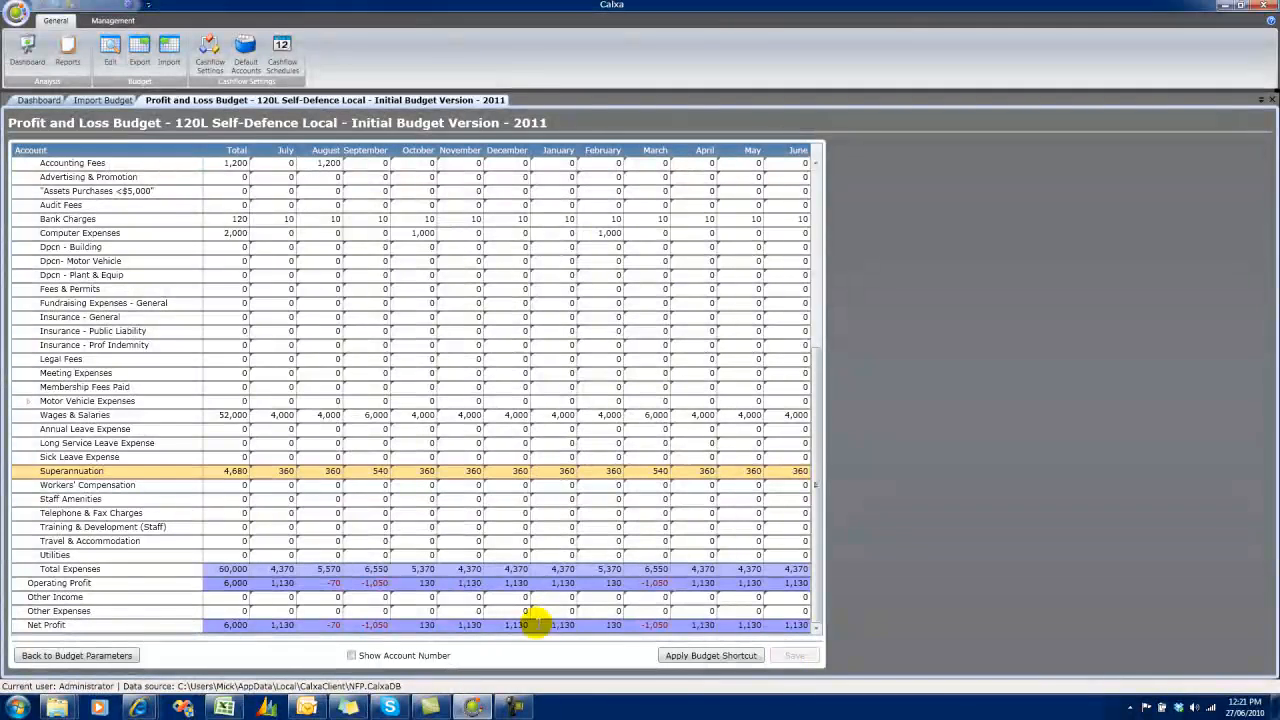
- Return to the budget parameters and open the 2011 Profit and Loss budget for Not-for-Profit Inc
left_click(77, 656)
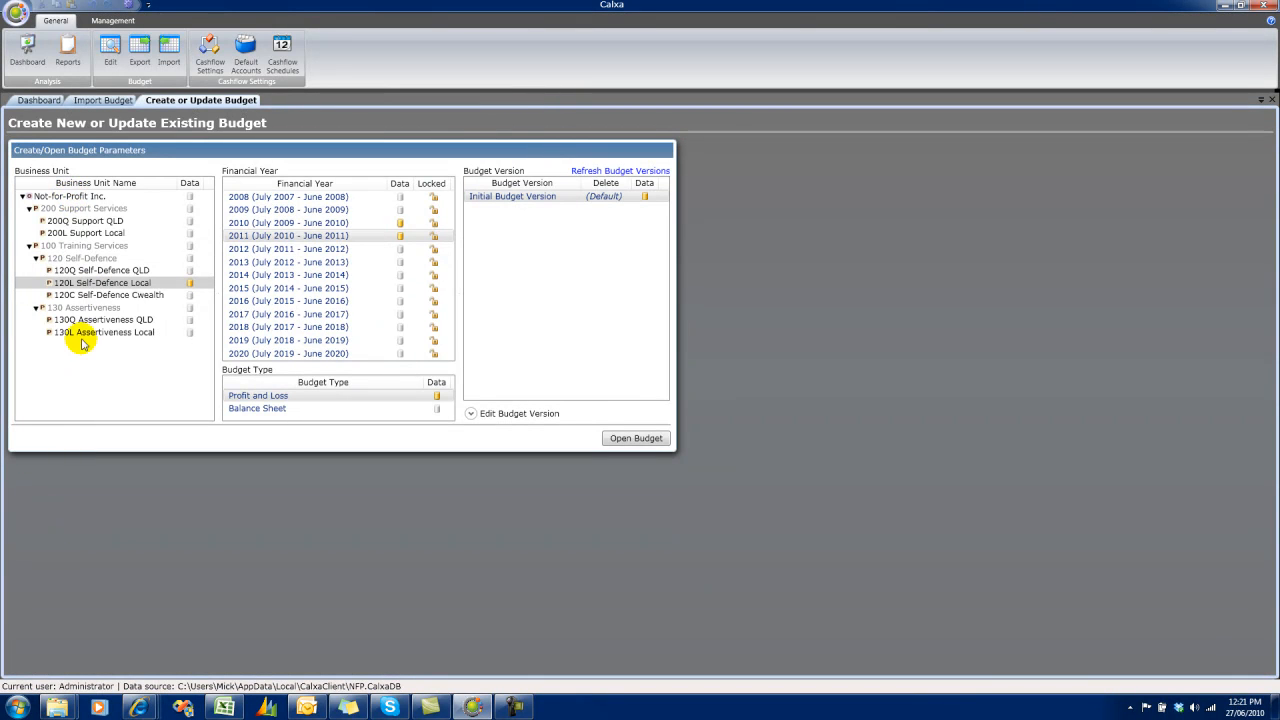
left_click(77, 197)
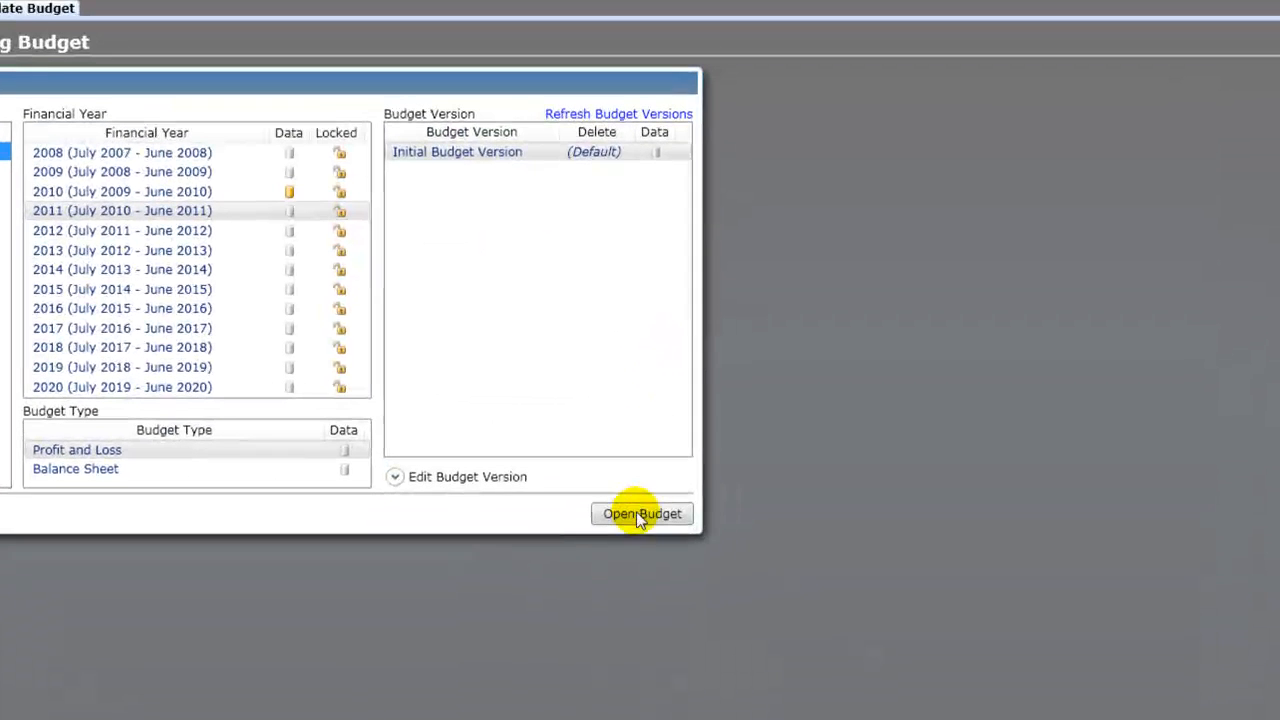
left_click(636, 440)
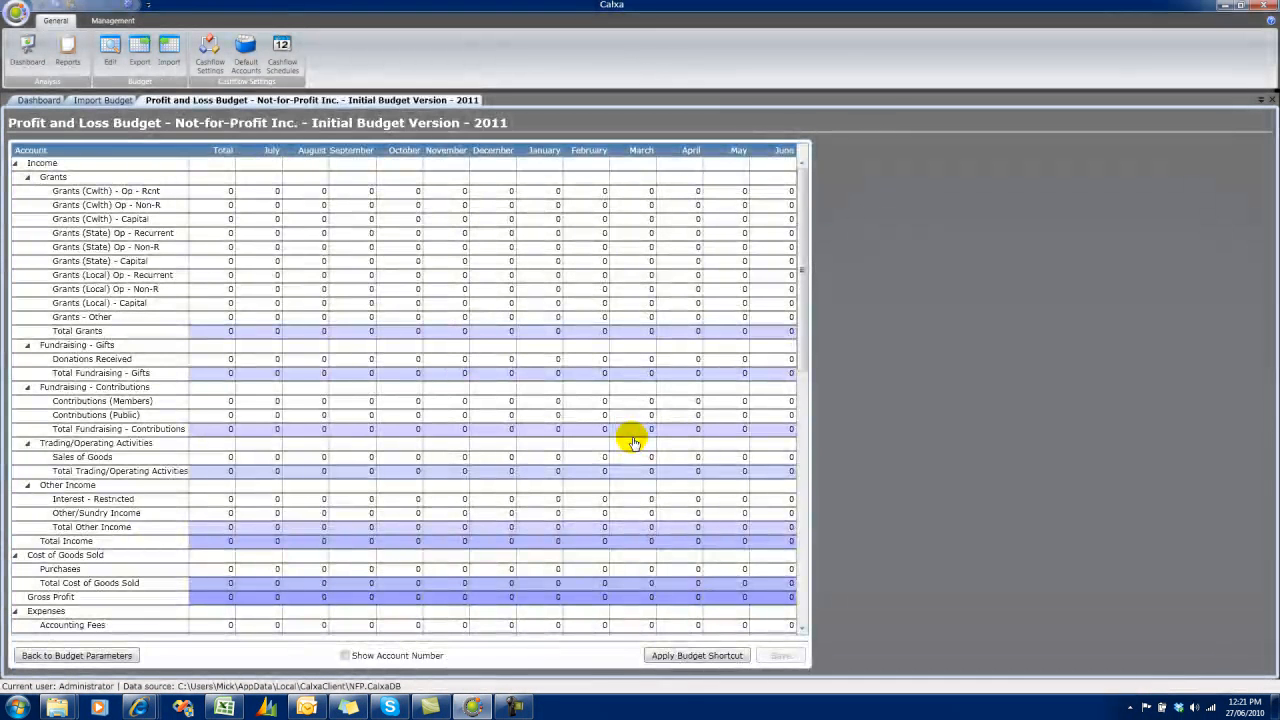
- Consolidate all jobs into the Not-for-Profit Inc. budget from the 2011 Initial Budget Version at 100 percent, save it and return to the parameters
left_click(697, 655)
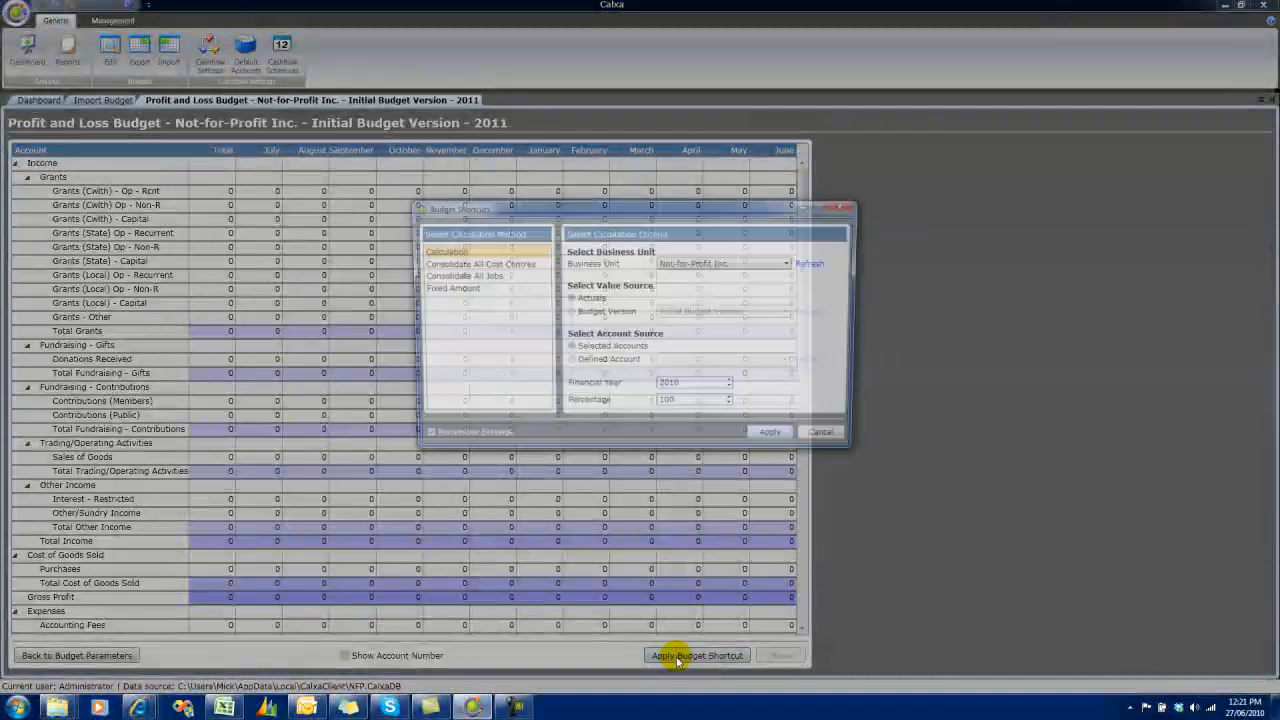
left_click(481, 277)
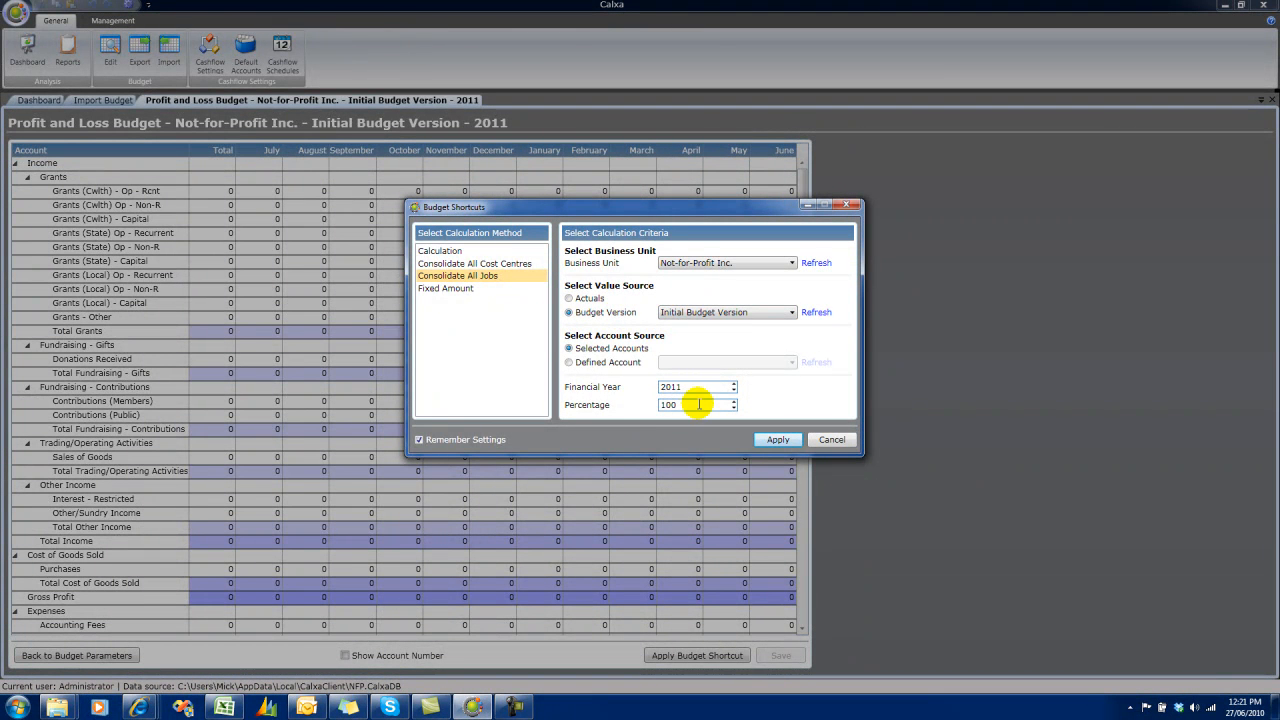
left_click(779, 441)
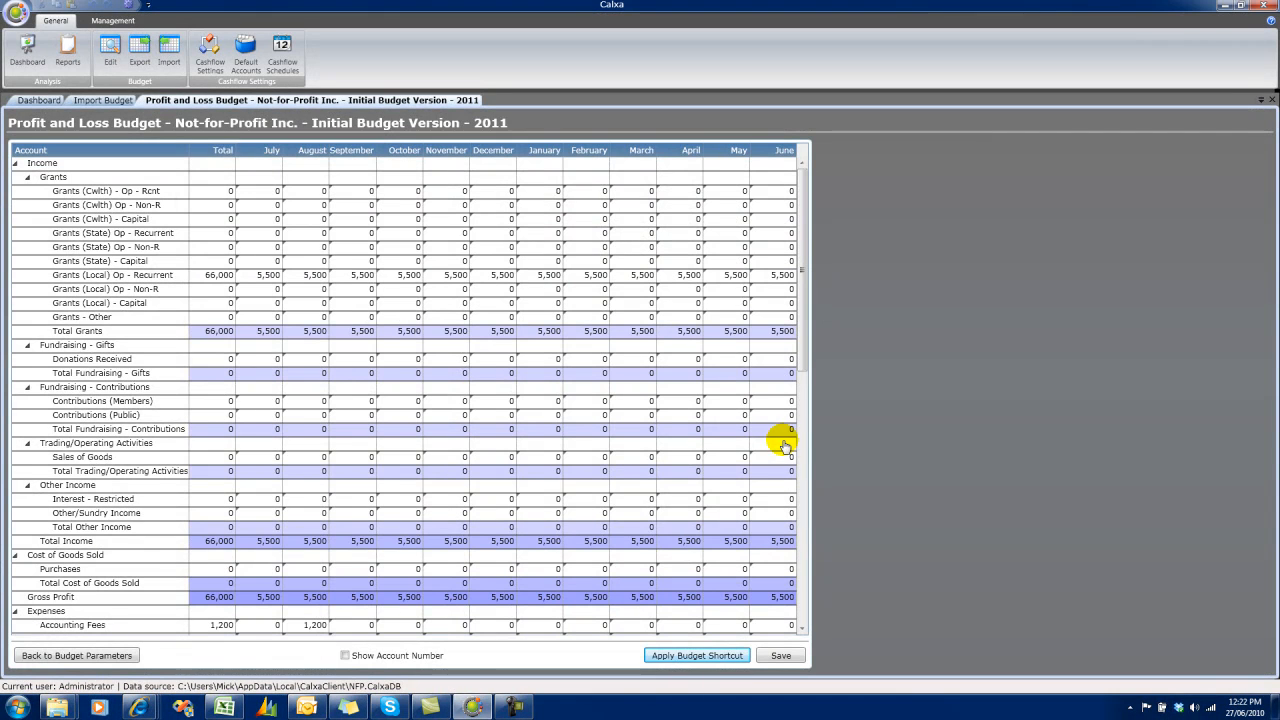
left_click(780, 655)
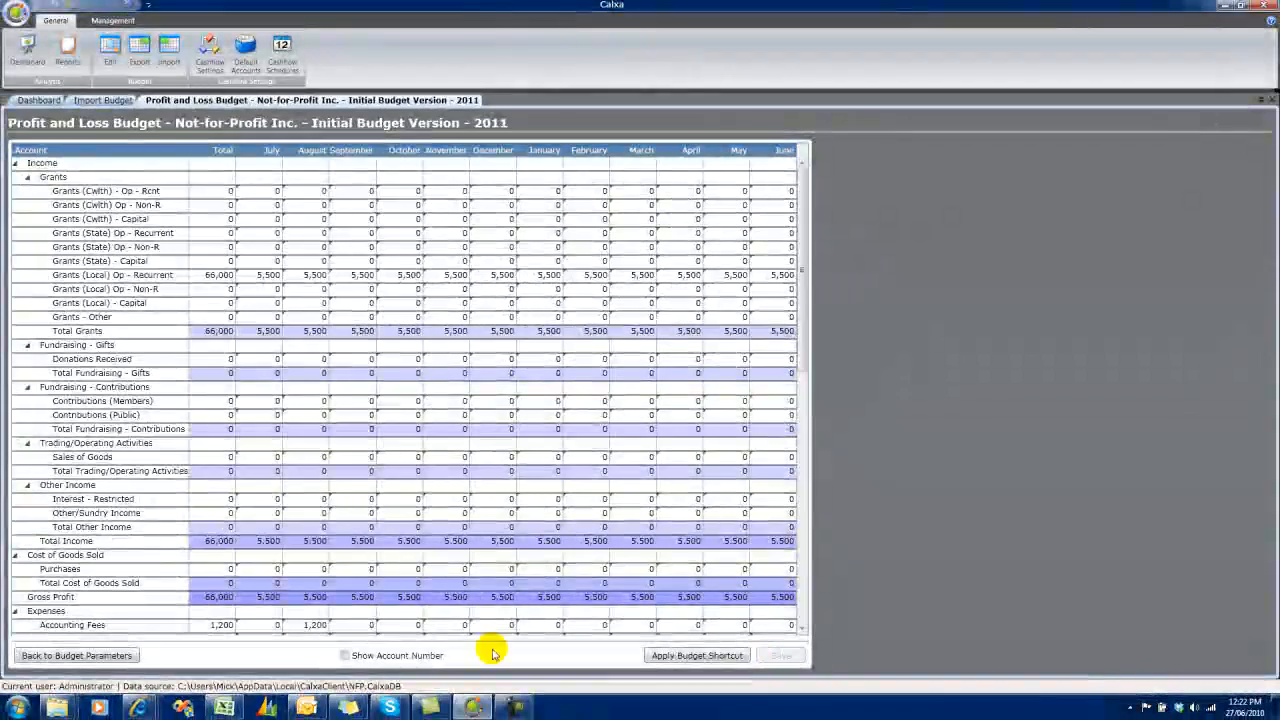
left_click(90, 656)
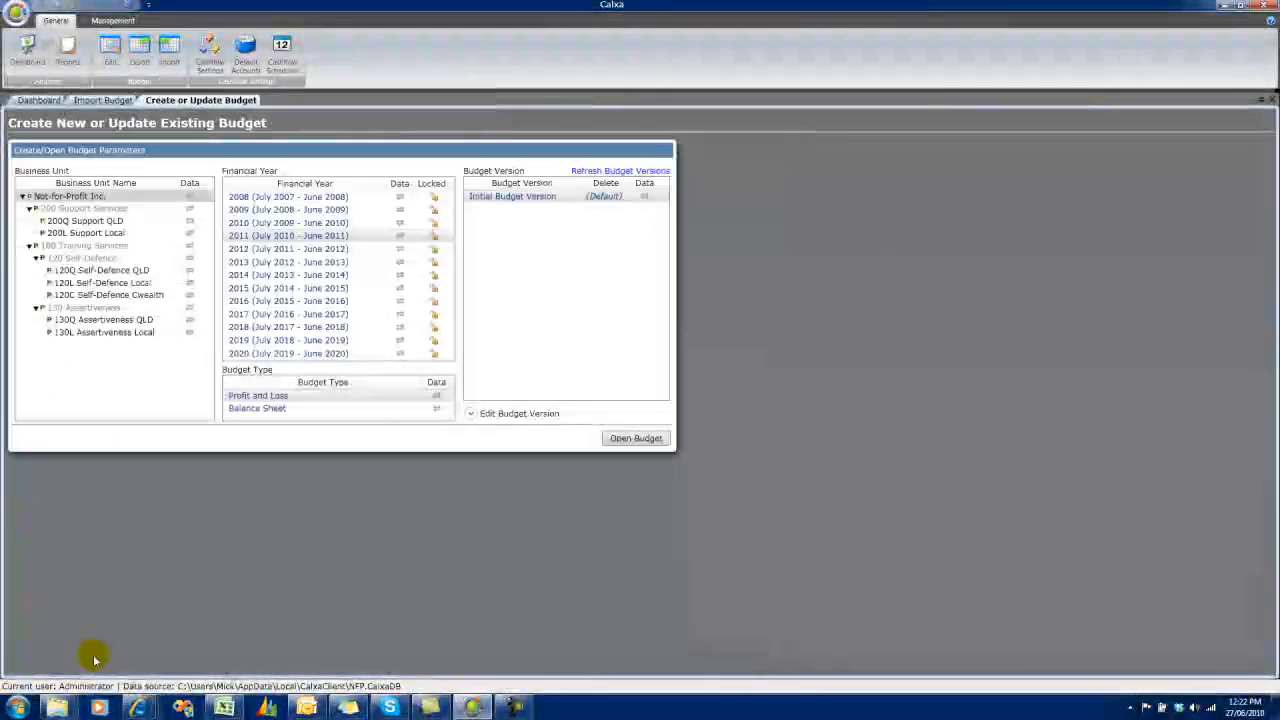